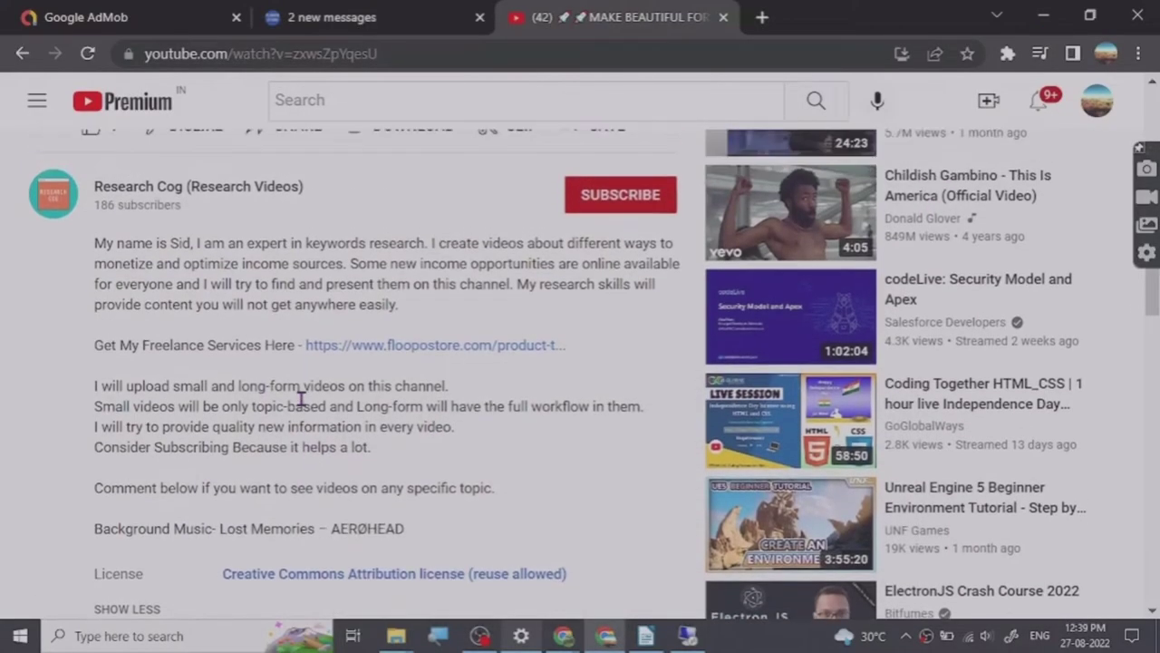
scroll(312, 371, "down", 3)
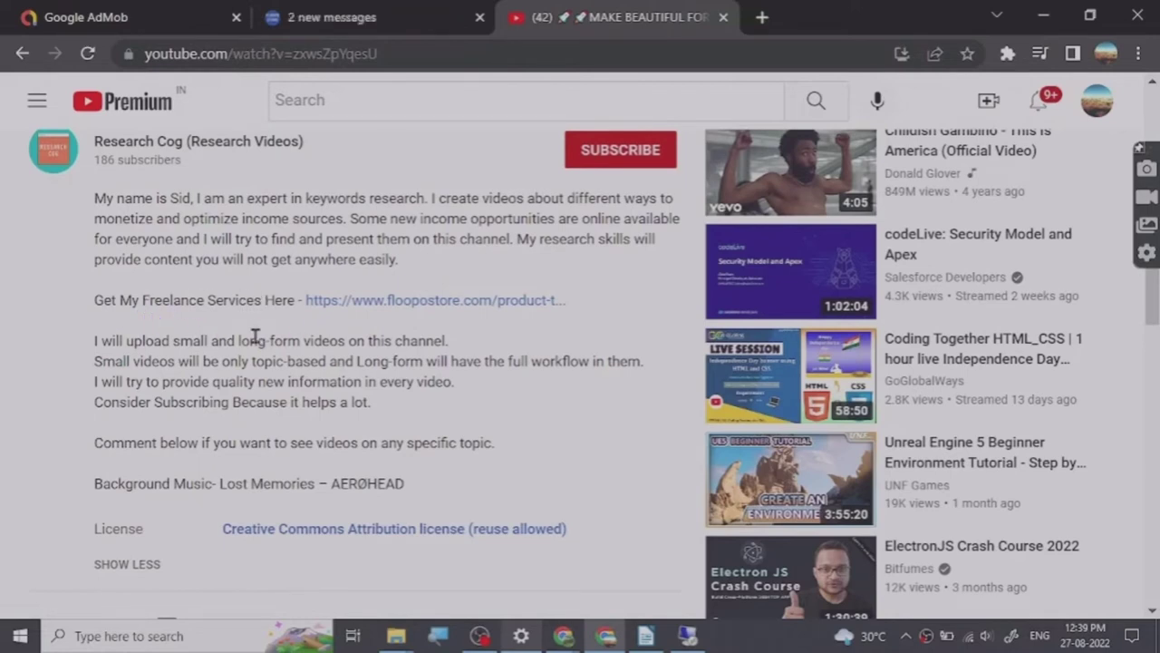
scroll(242, 349, "up", 2)
scroll(209, 404, "down", 2)
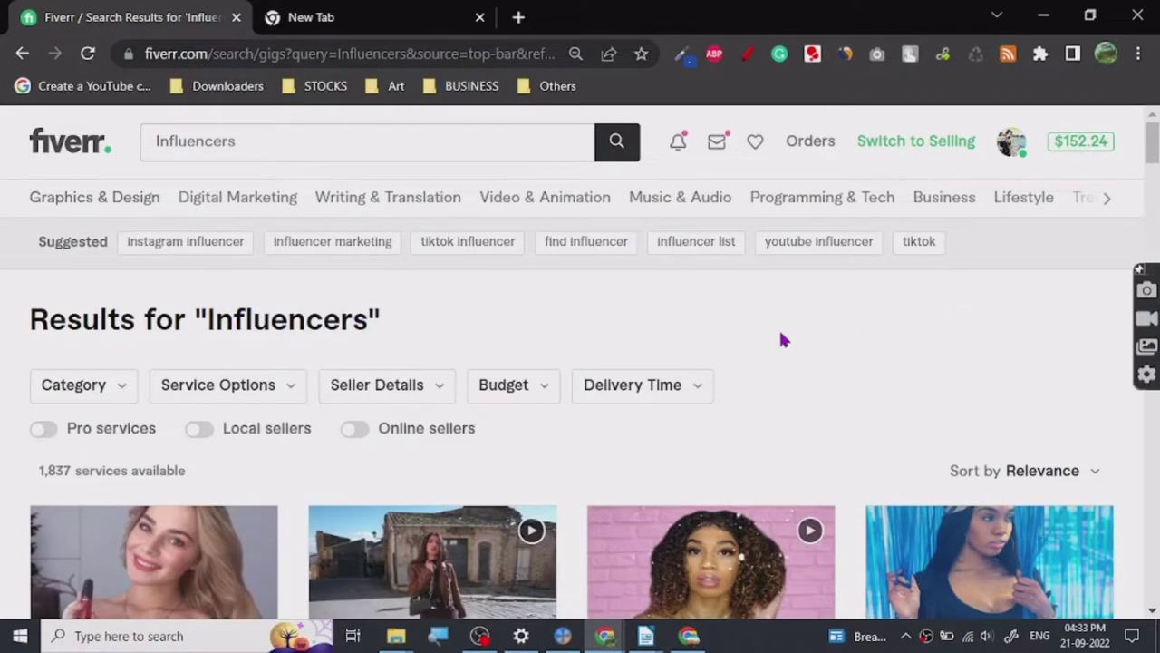
Look through the Fiverr search results for "Influencers", examining the gig offers, sellers and starting prices
scroll(788, 339, "down", 7)
scroll(791, 342, "up", 7)
scroll(943, 272, "down", 3)
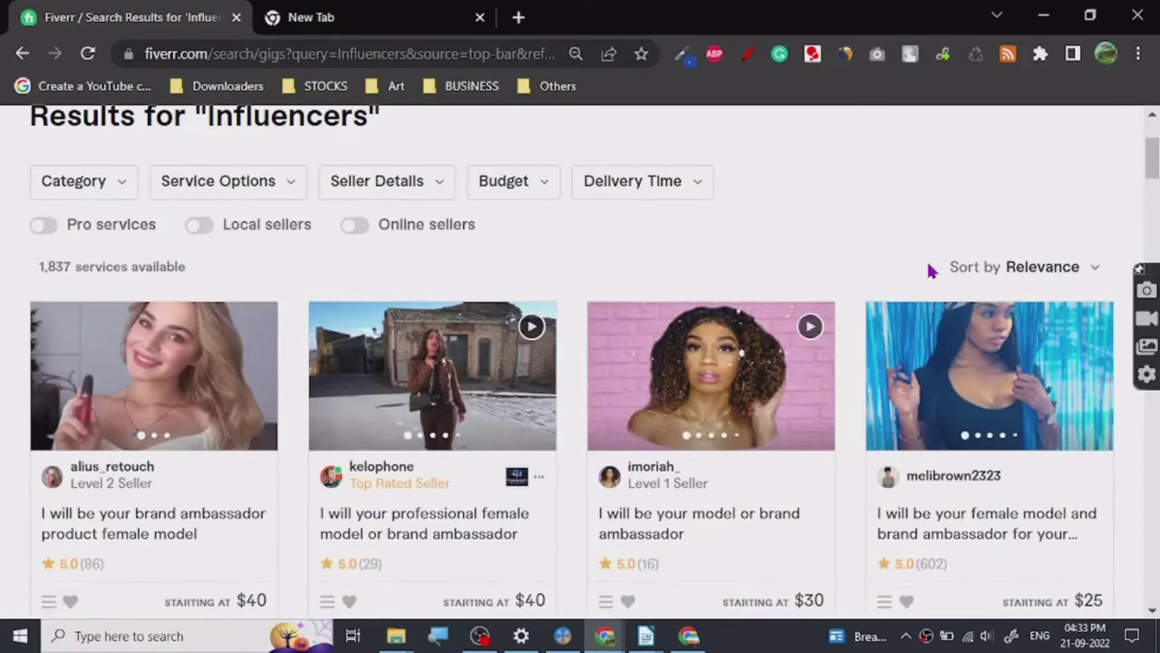
scroll(861, 263, "up", 3)
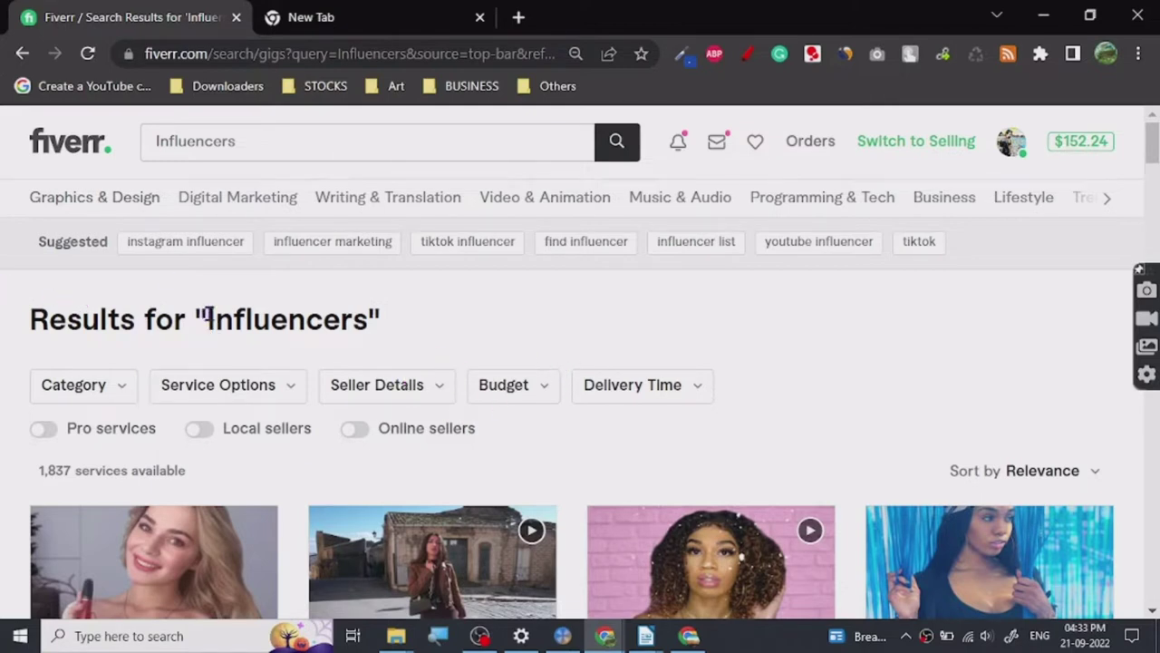
left_click_drag(207, 315, 361, 328)
left_click(460, 330)
scroll(9, 431, "down", 4)
scroll(7, 458, "down", 10)
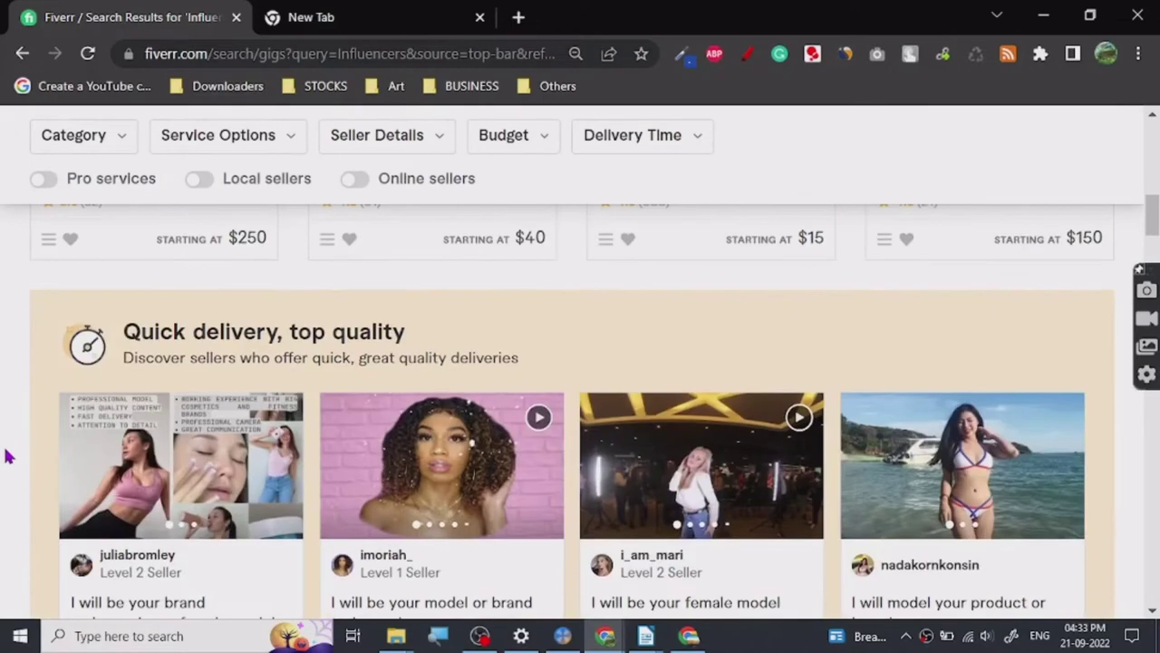
scroll(9, 453, "down", 2)
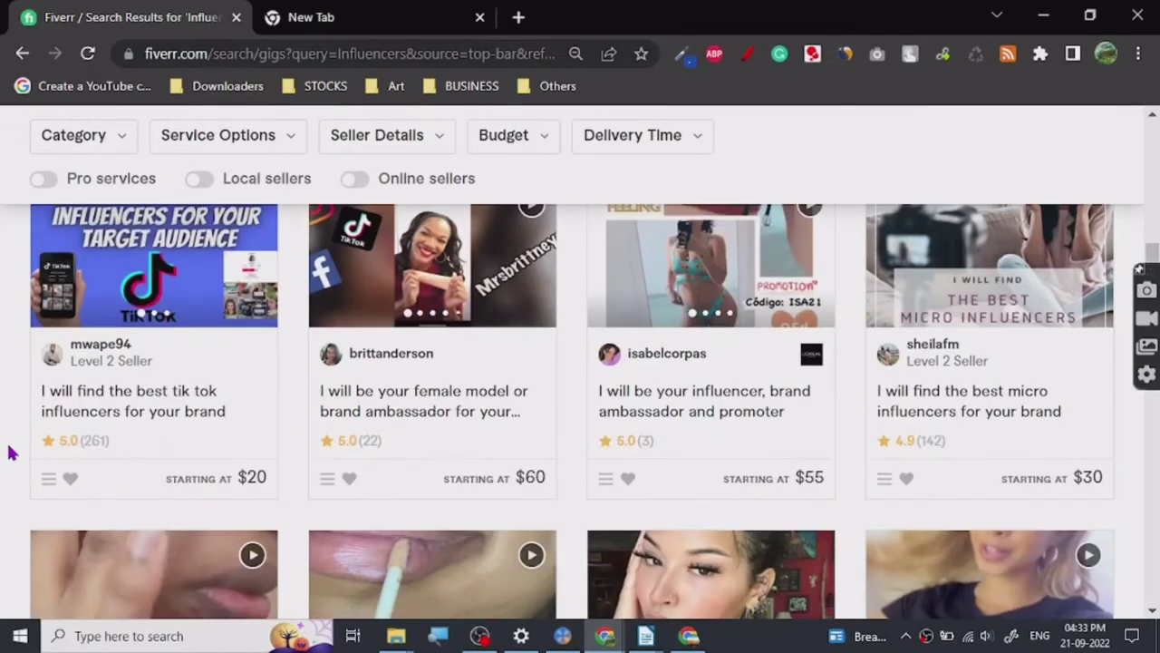
scroll(11, 451, "down", 2)
scroll(9, 453, "up", 15)
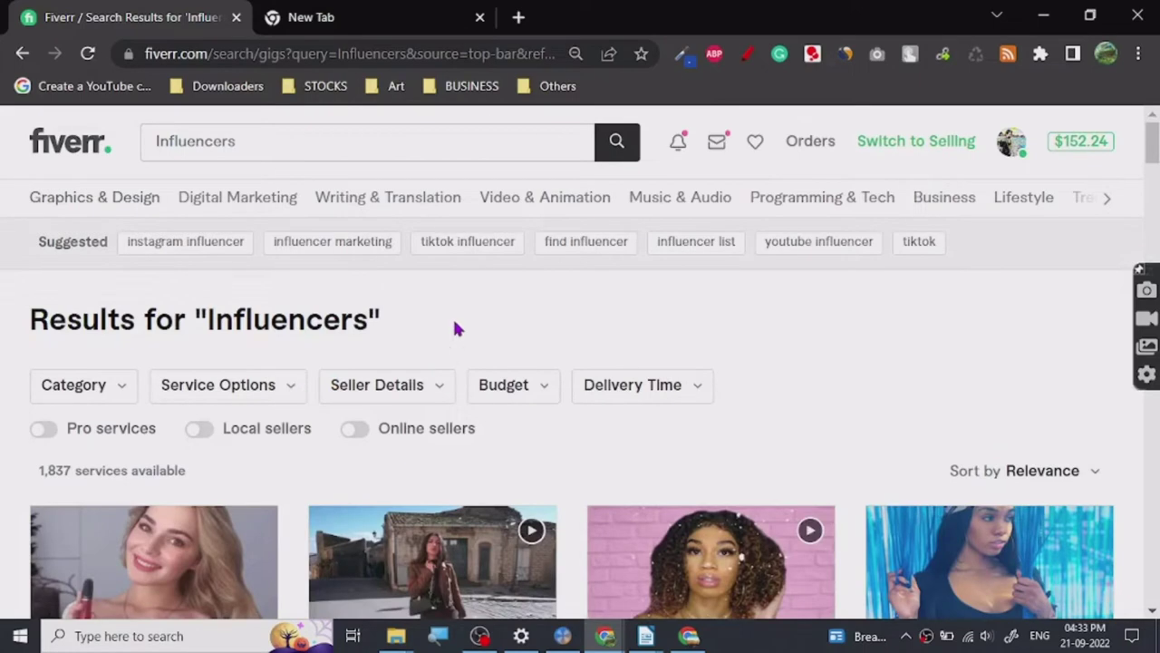
scroll(454, 326, "down", 2)
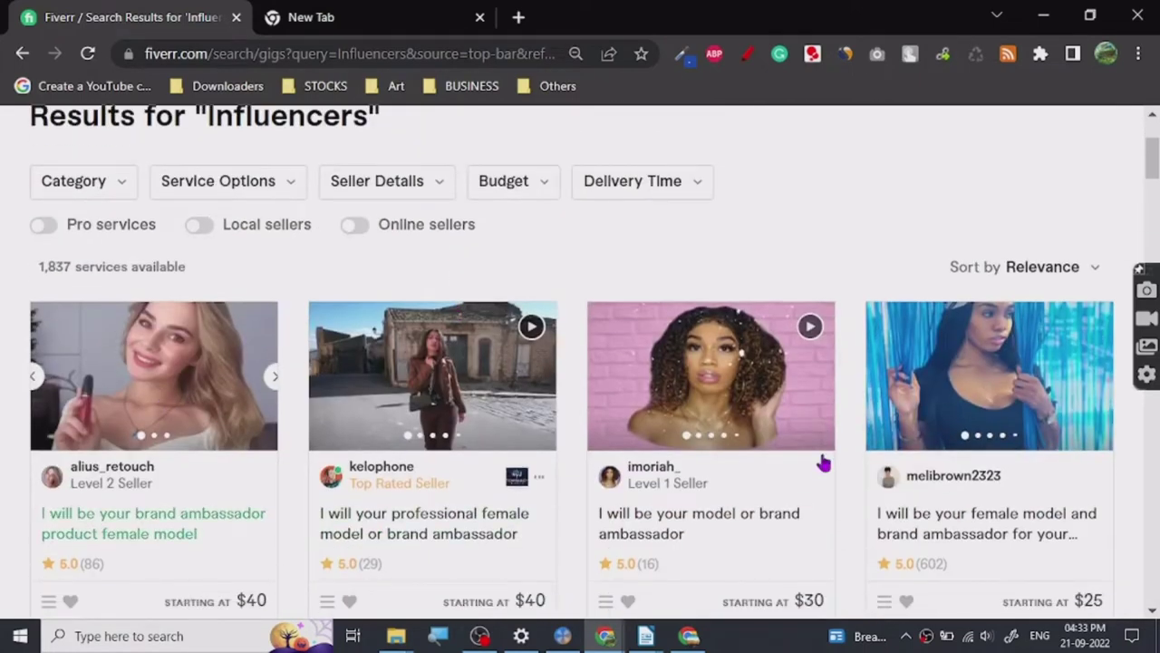
scroll(79, 439, "down", 1)
scroll(54, 422, "down", 5)
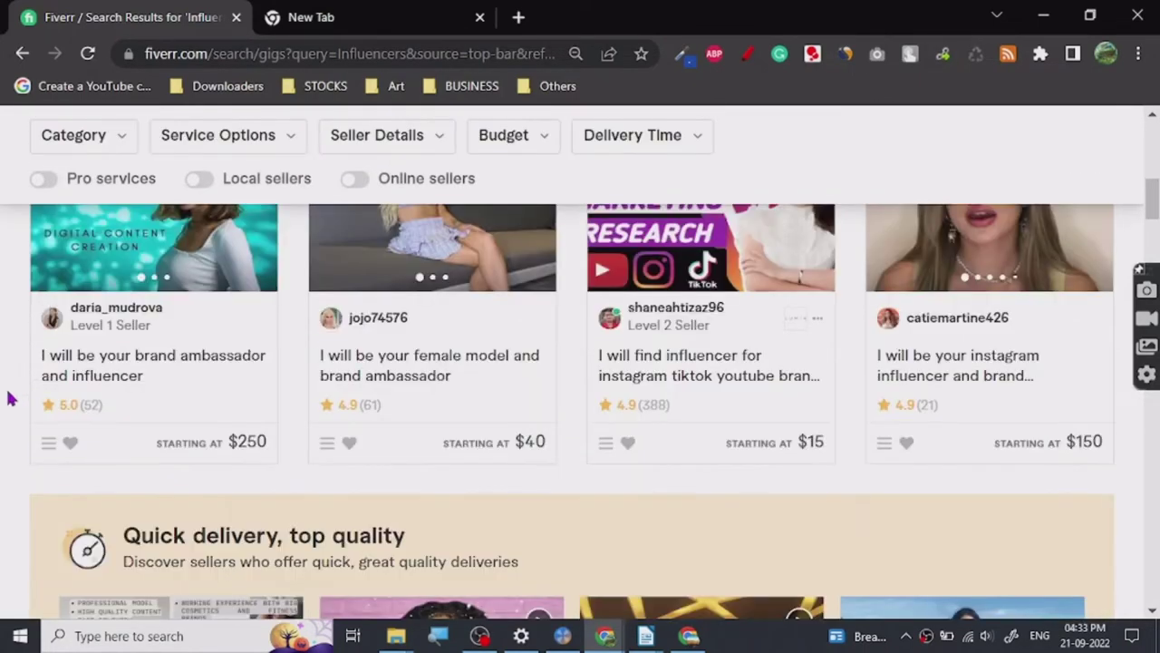
scroll(7, 399, "down", 6)
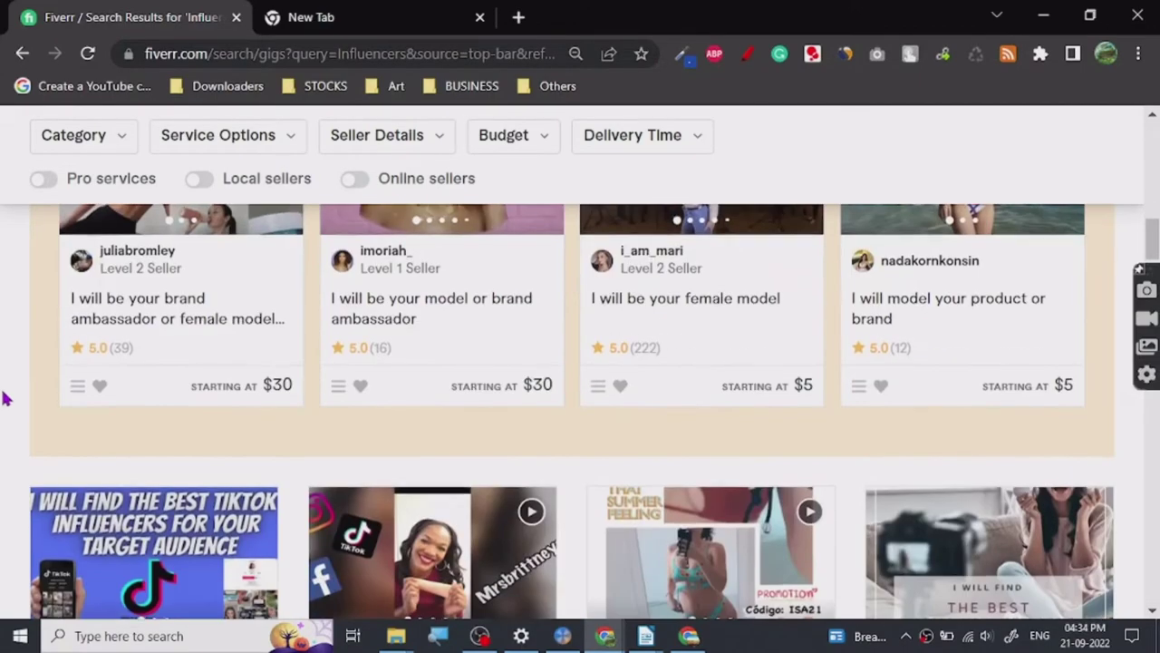
scroll(7, 399, "down", 2)
scroll(7, 399, "down", 3)
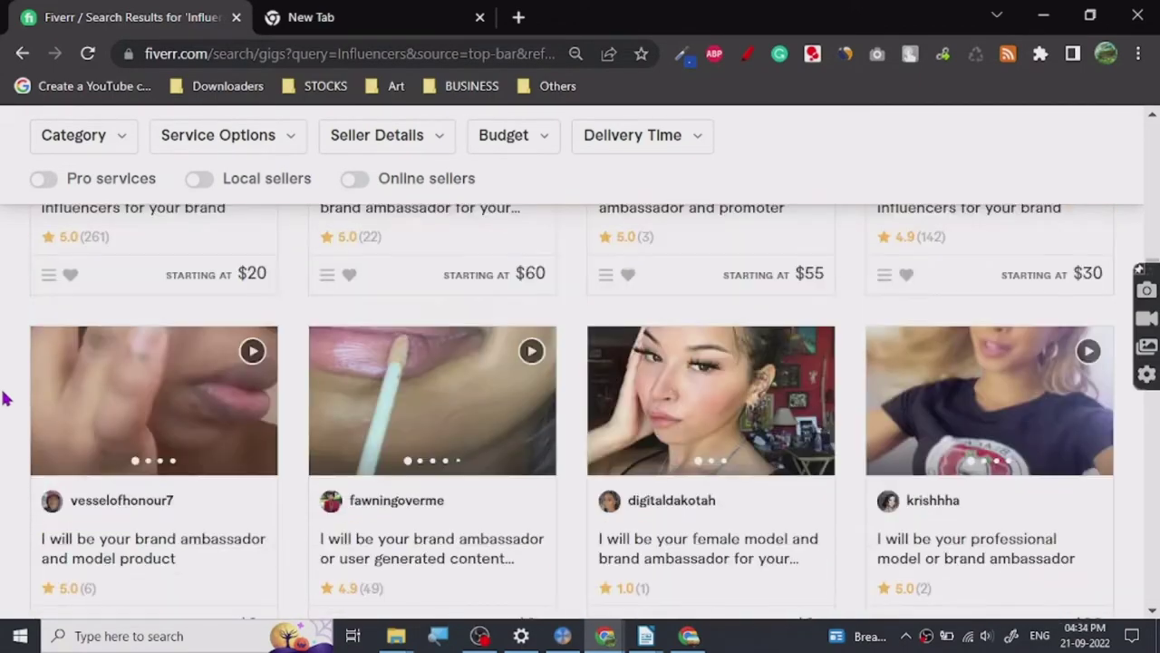
scroll(7, 399, "down", 3)
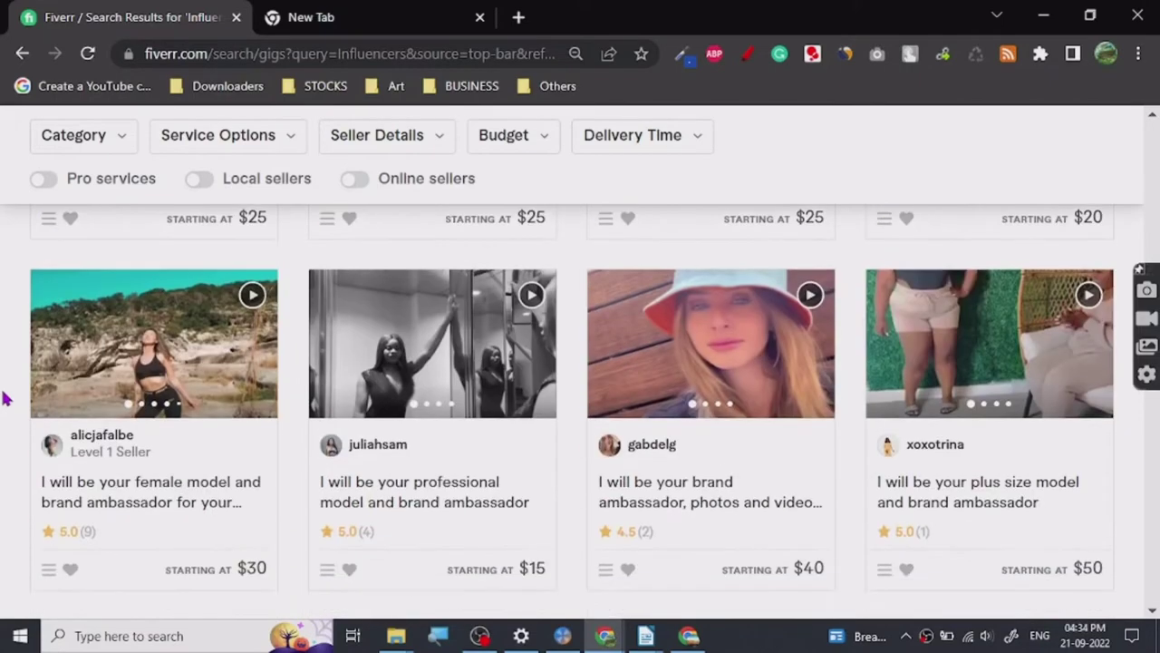
scroll(7, 399, "up", 15)
scroll(5, 394, "up", 3)
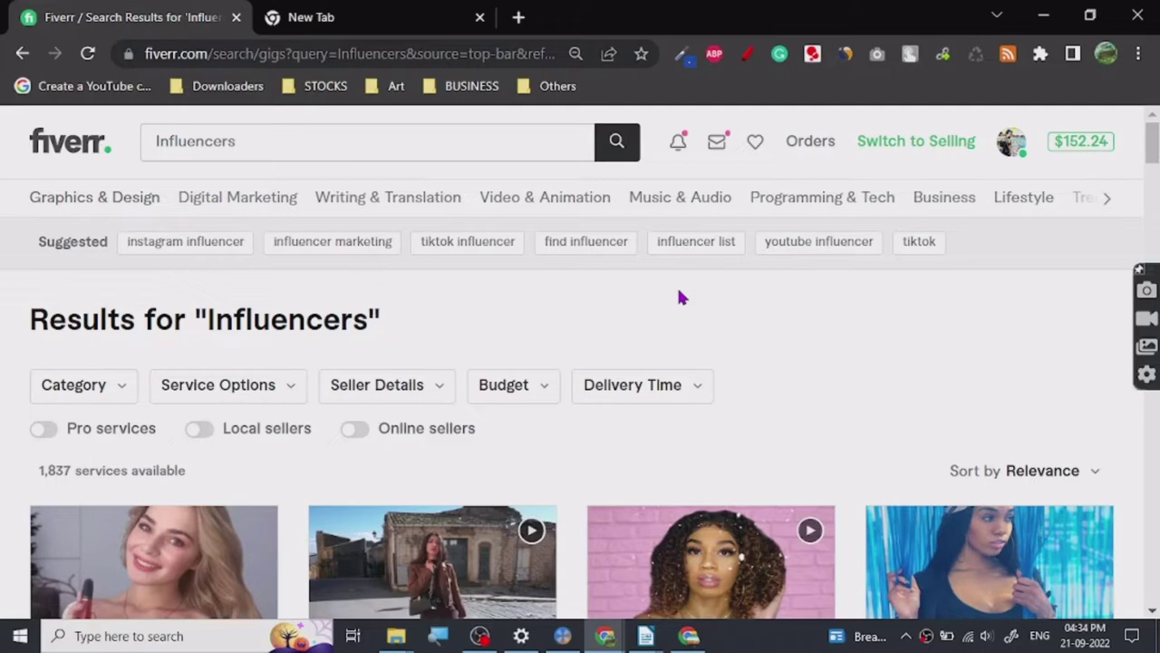
Switch to the Untitled 1 document in LibreOffice Writer and write "NICHE ACCOUNT -" on the blank second page
mouse_move(645, 639)
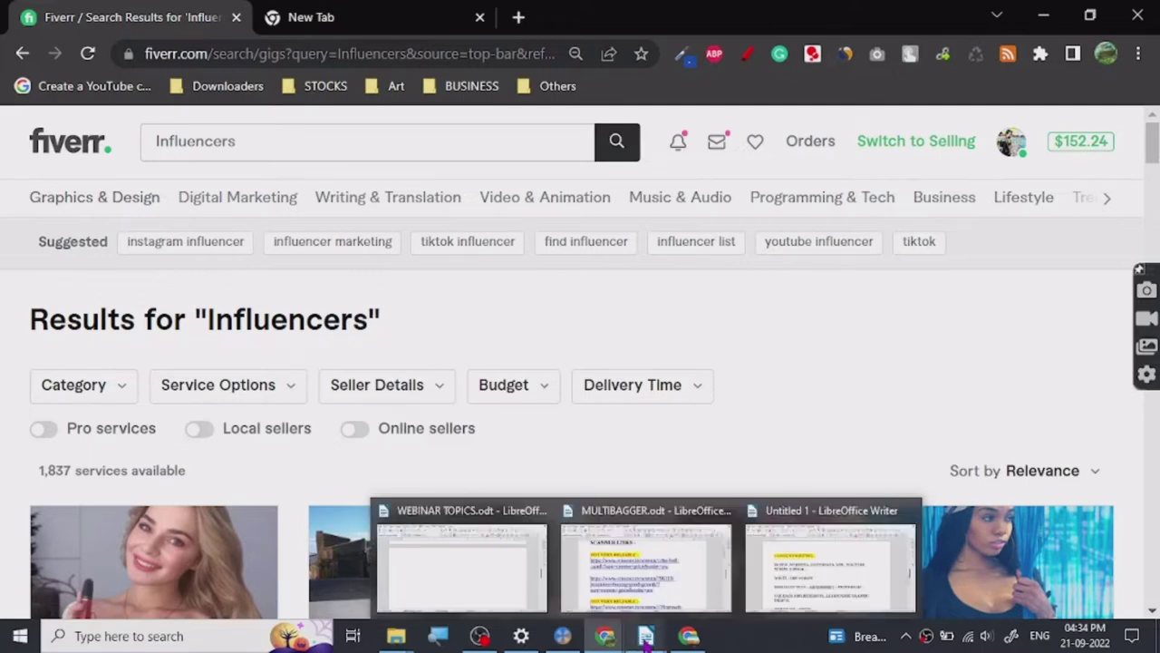
left_click(820, 566)
scroll(583, 350, "down", 10)
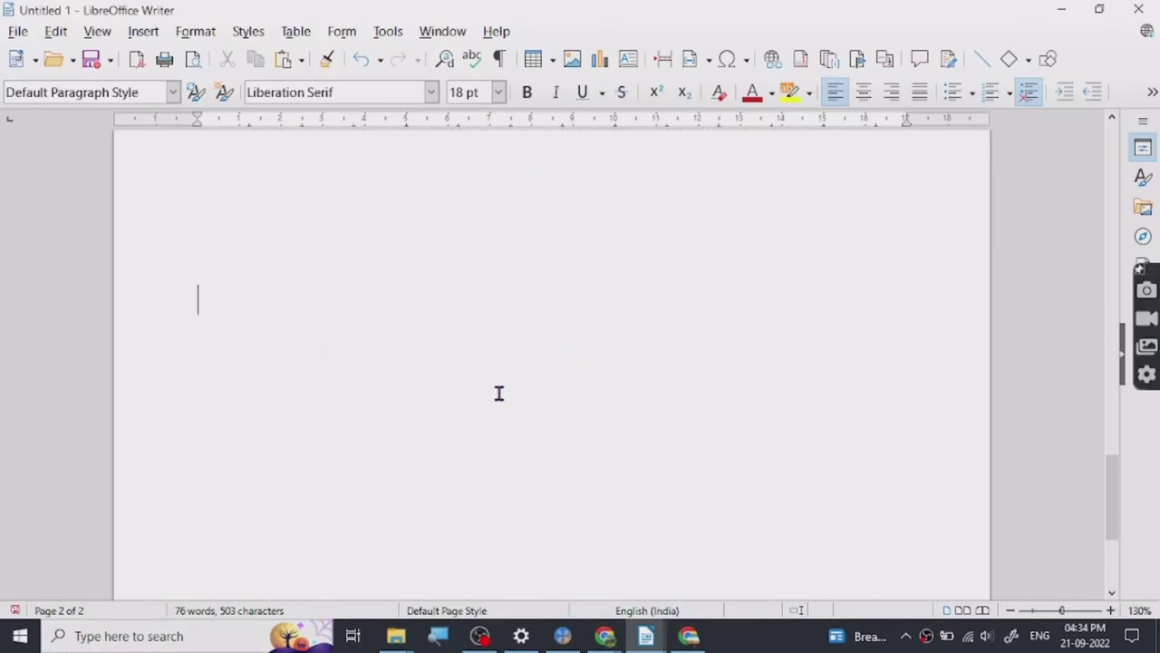
type("NICHE")
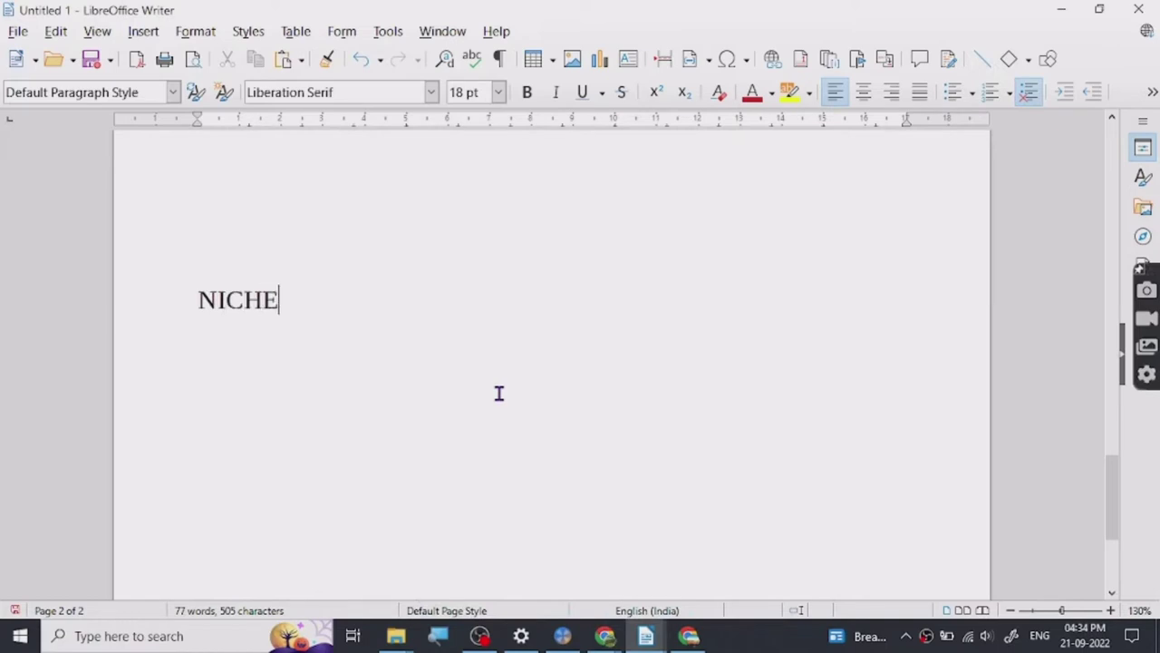
type(" ACCOUNT -")
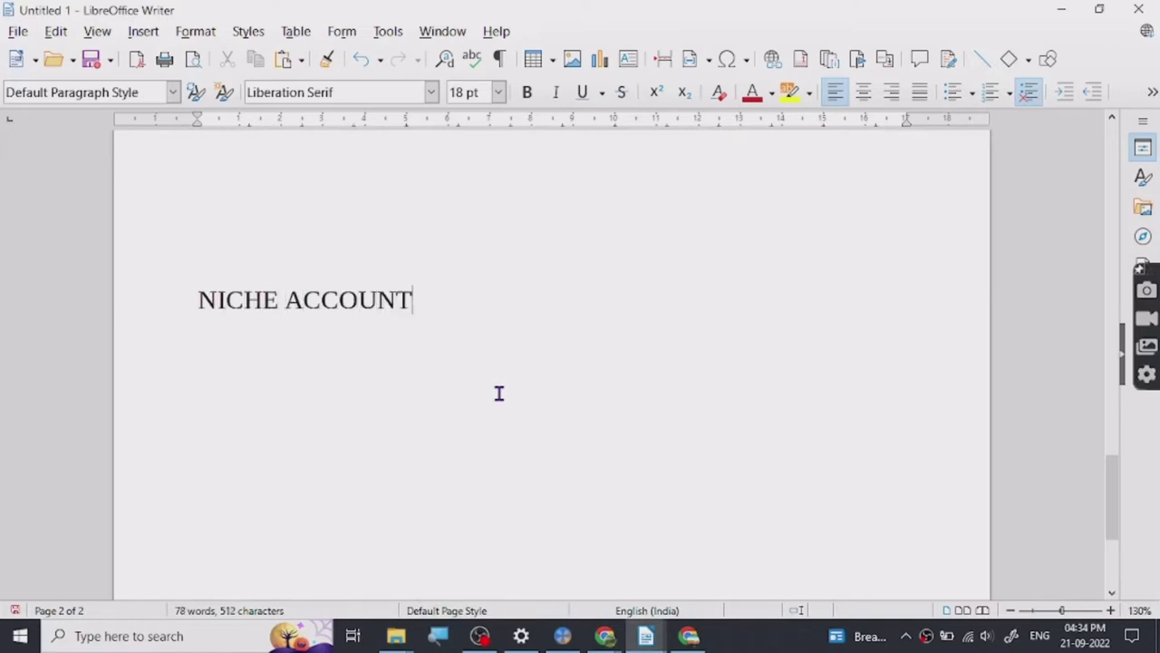
Insert a line above "NICHE ACCOUNT -" reading "BROAD NICHE – HEALTH, BEAUTY, TECH"
left_click(200, 299)
key("Return")
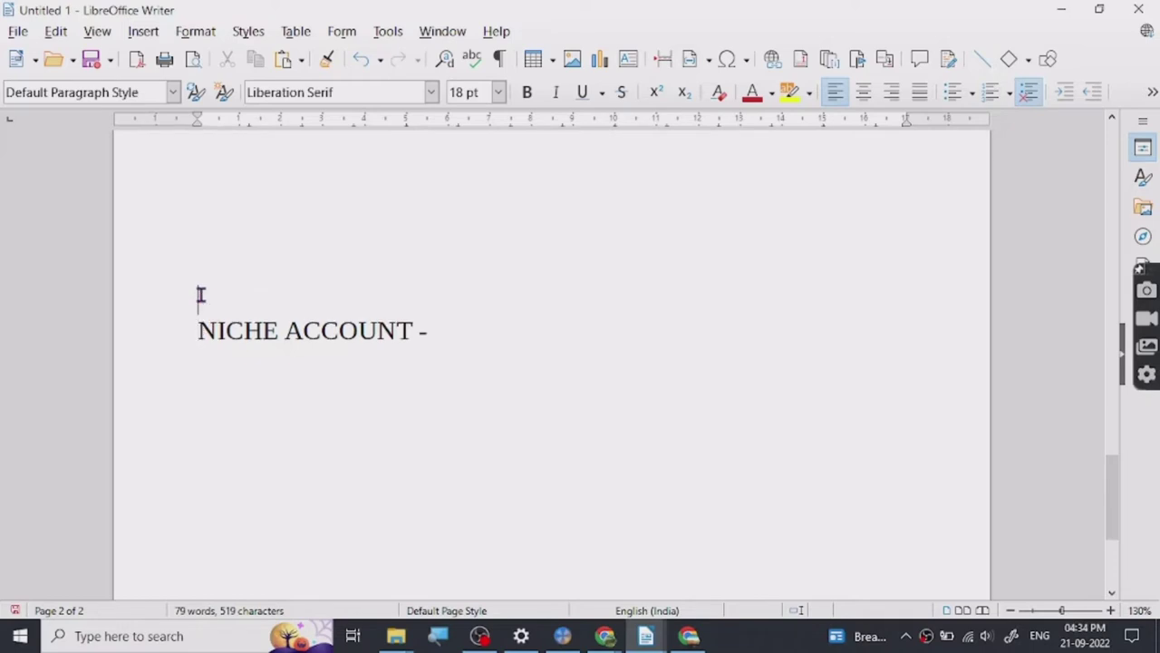
type("BROAD")
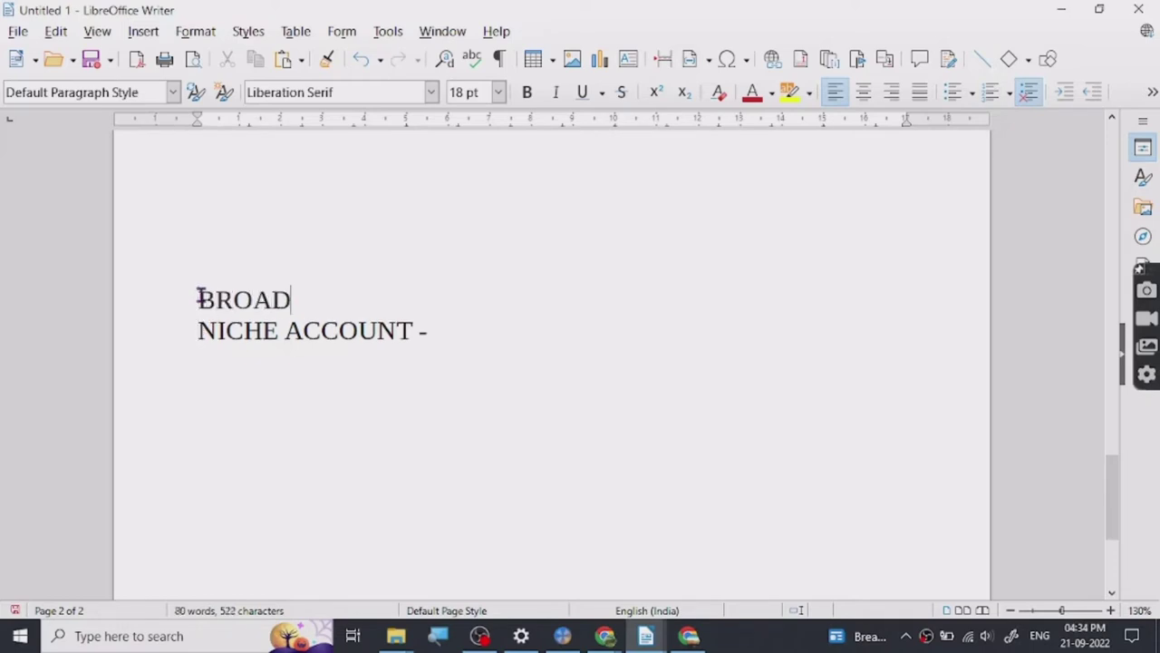
type(" NICH")
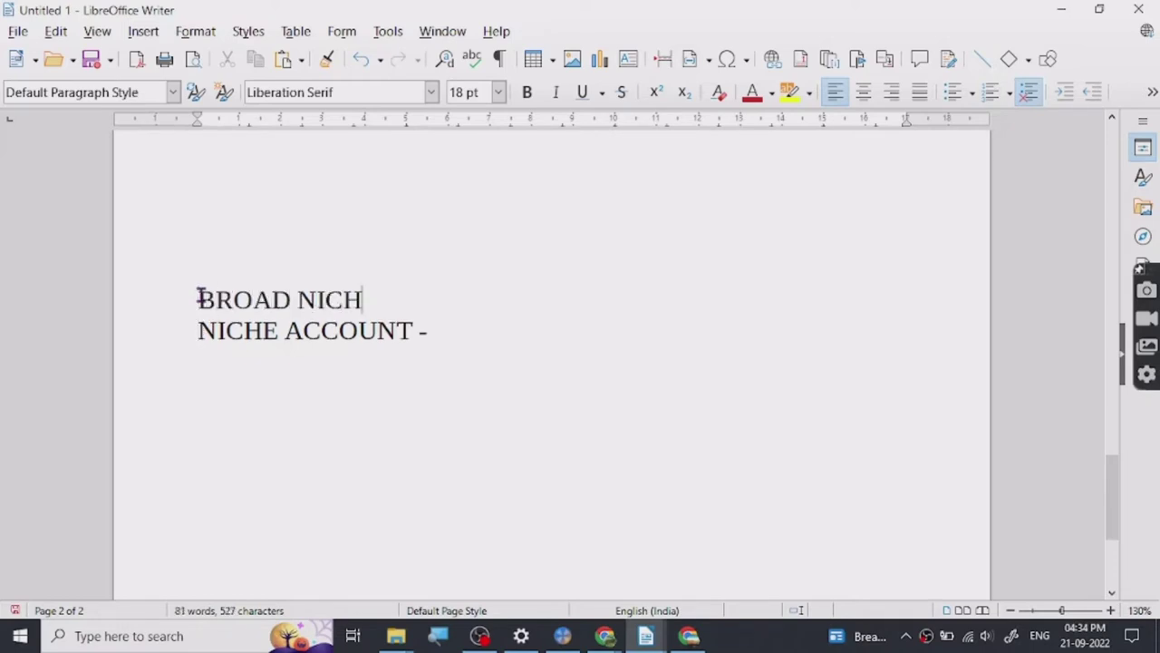
type("E - HEA")
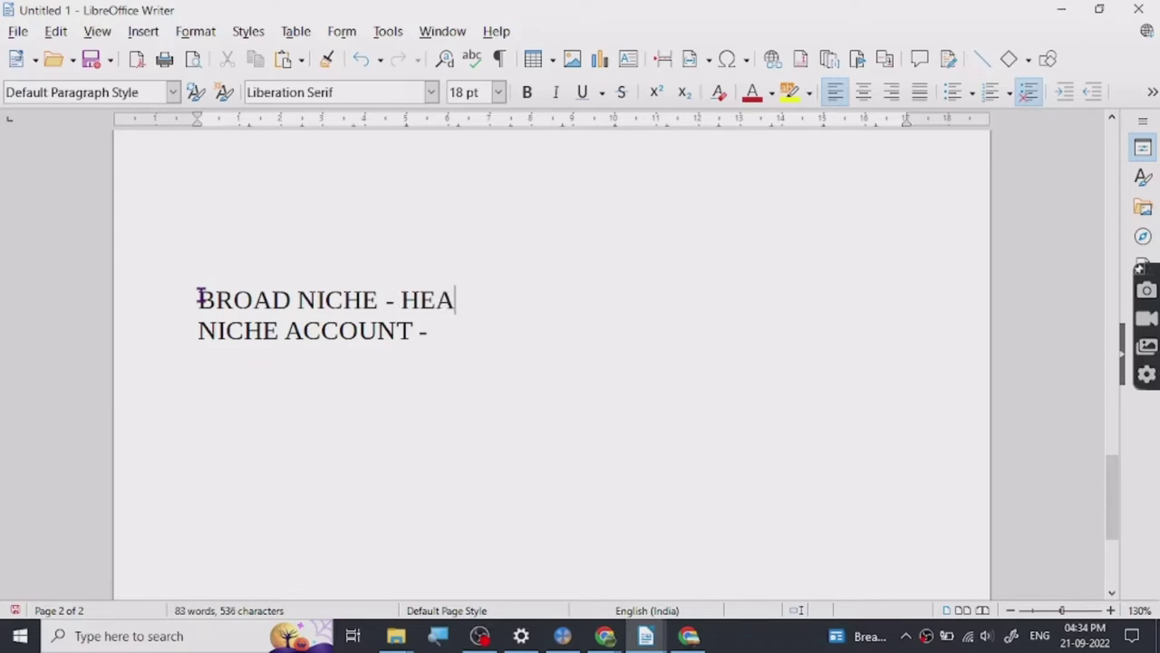
type("LTH")
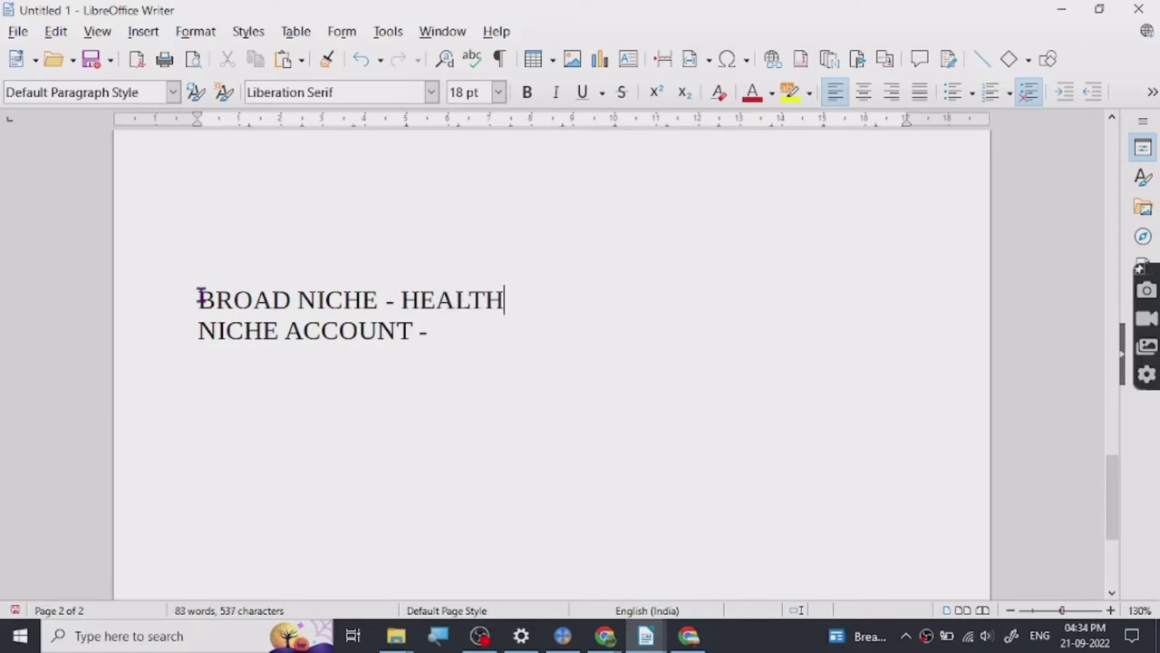
type(", BEA")
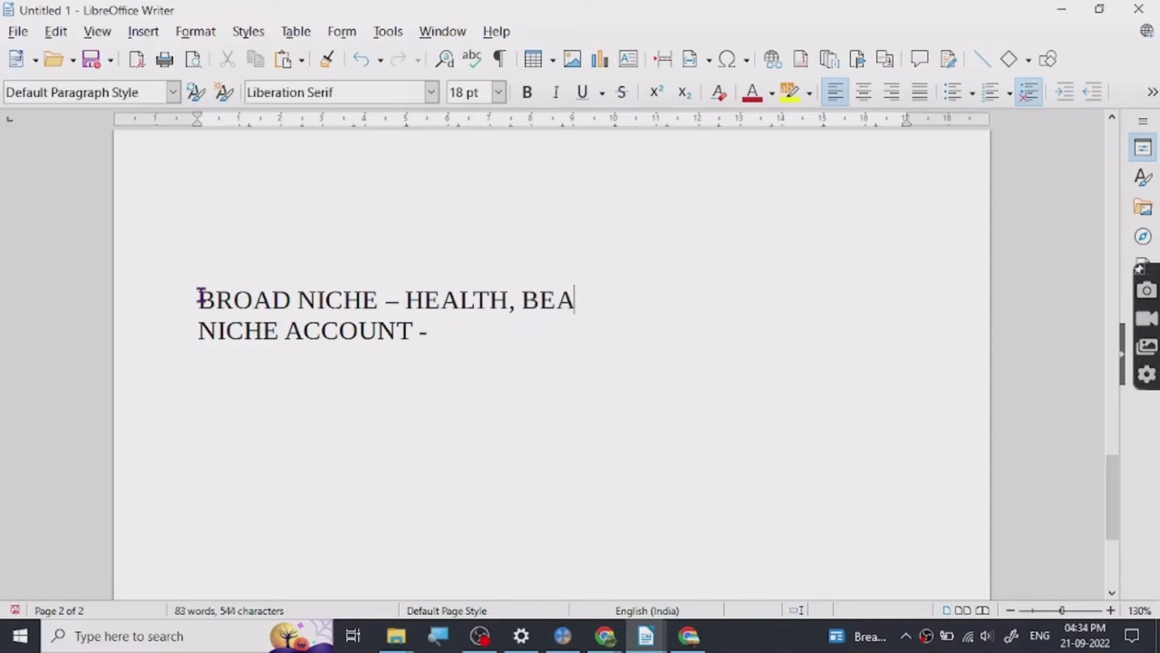
type("UTY, T")
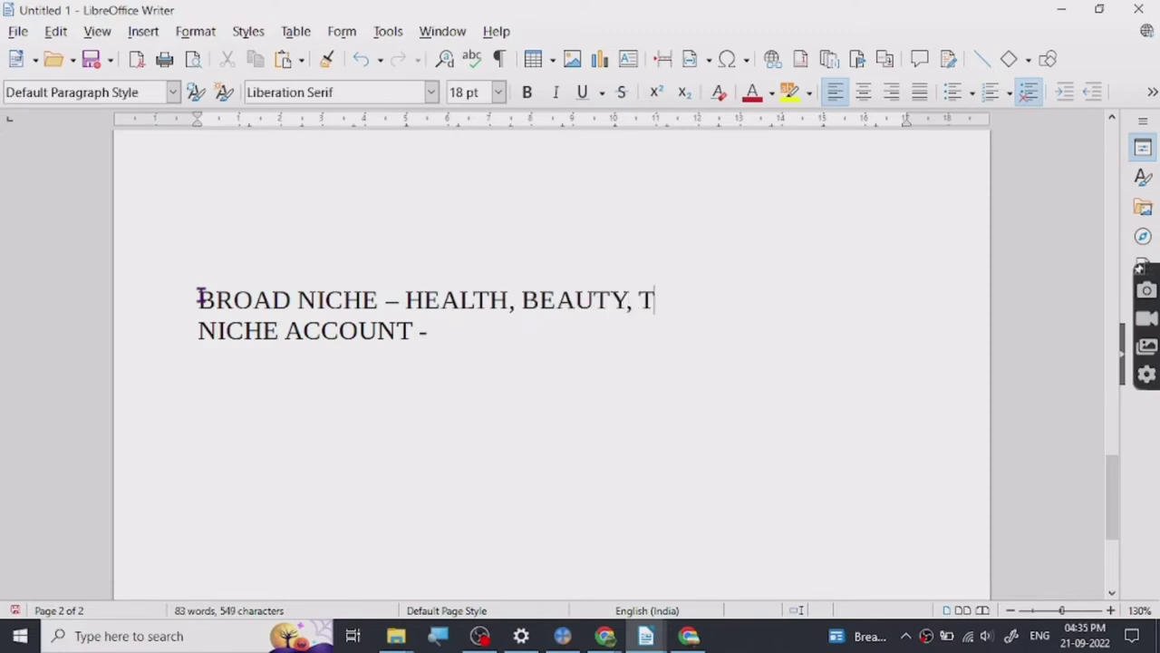
type("ECH")
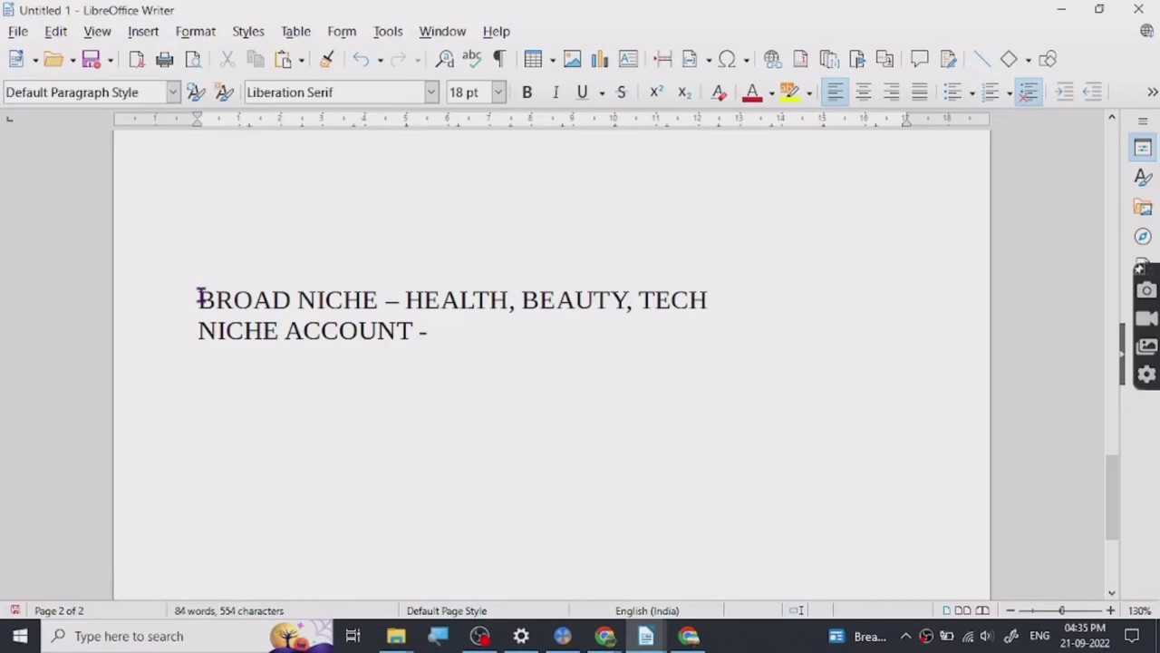
type(".")
key("BackSpace")
key("BackSpace")
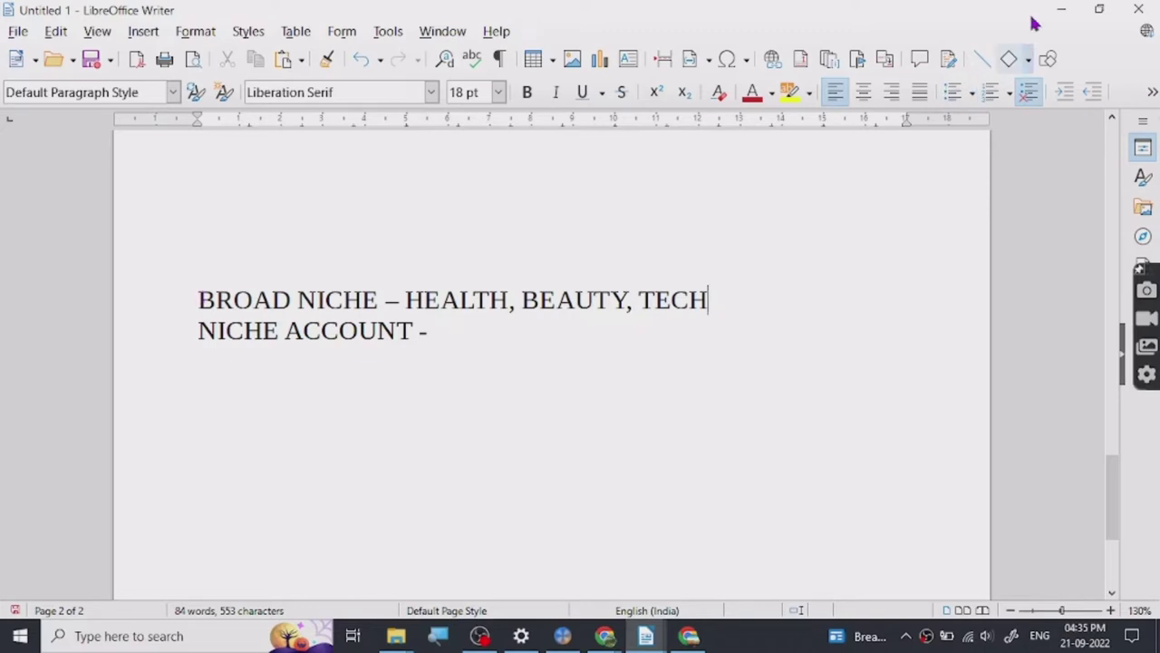
Add the line "POD -" below "NICHE ACCOUNT -" in the Untitled 1 document, leaving one blank line between them
left_click(1060, 10)
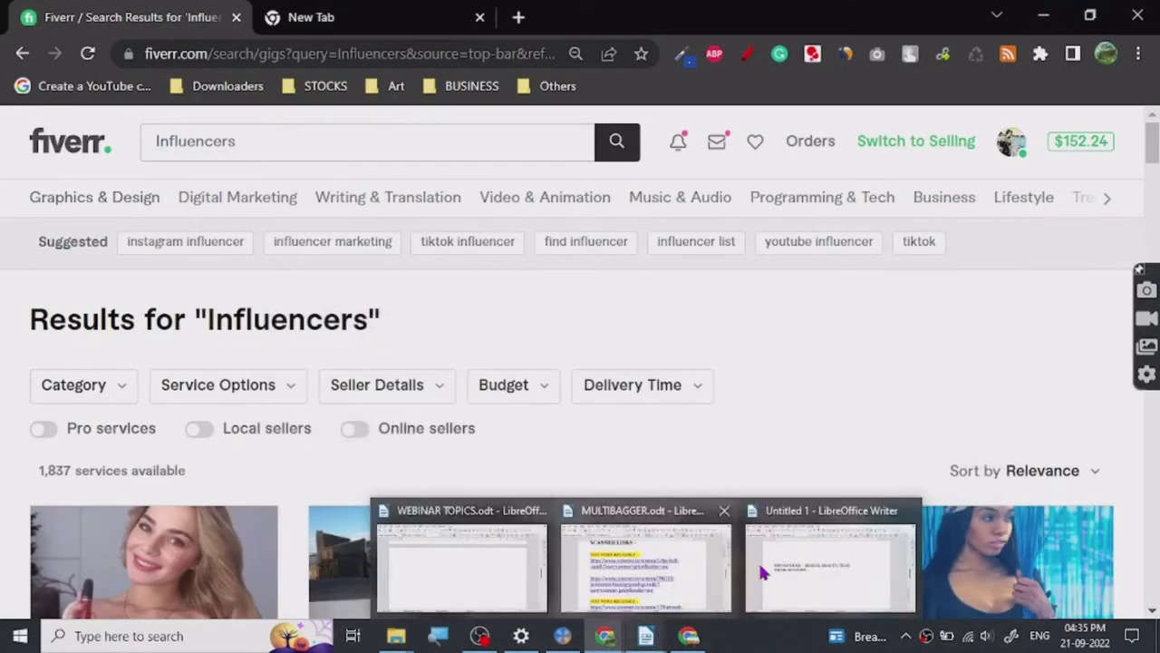
left_click(783, 539)
key("Down")
key("Return")
key("Return")
type("POP")
key("BackSpace")
type("D -")
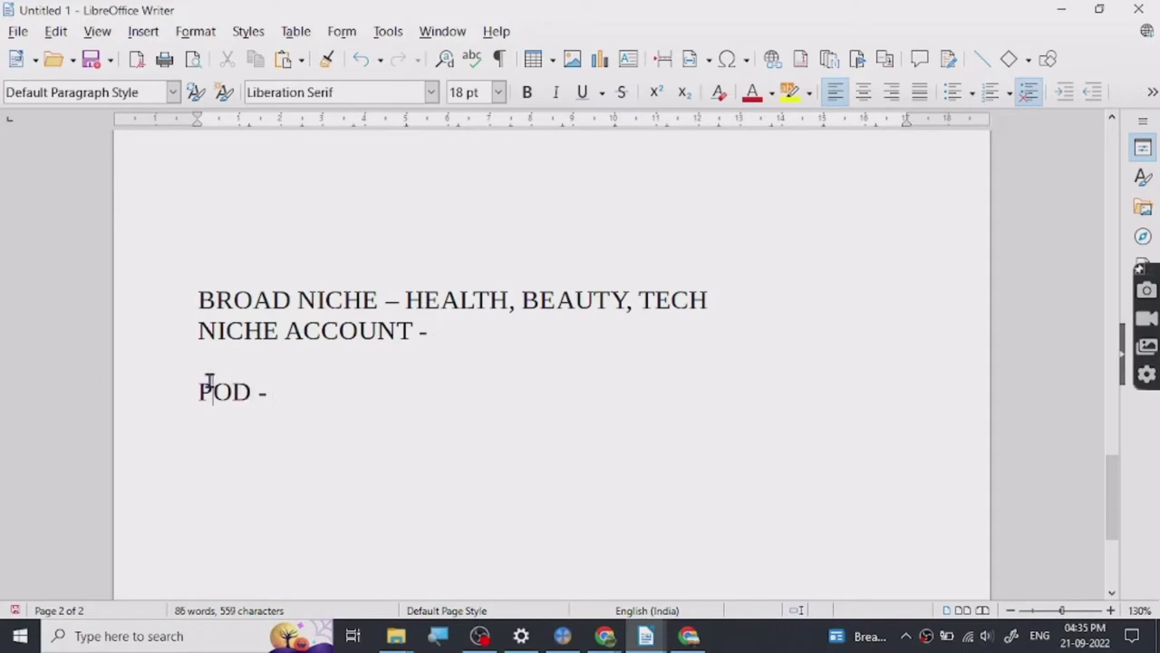
Format the "POD -" line as bold dark red text with yellow highlighting
triple_click(207, 380)
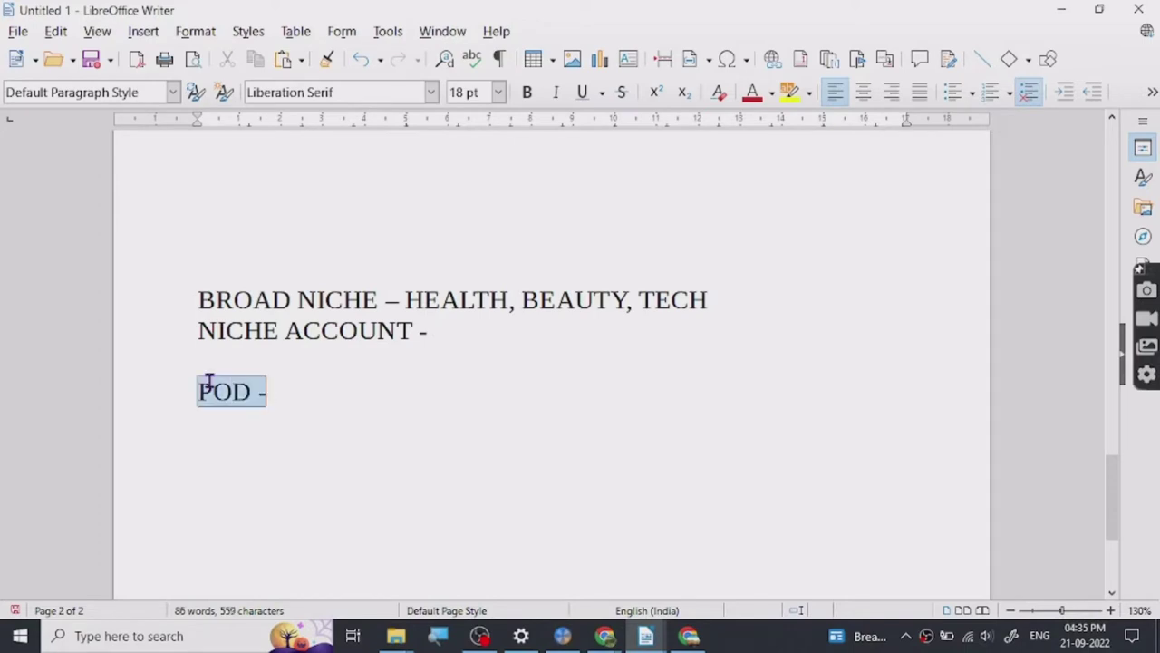
left_click(527, 91)
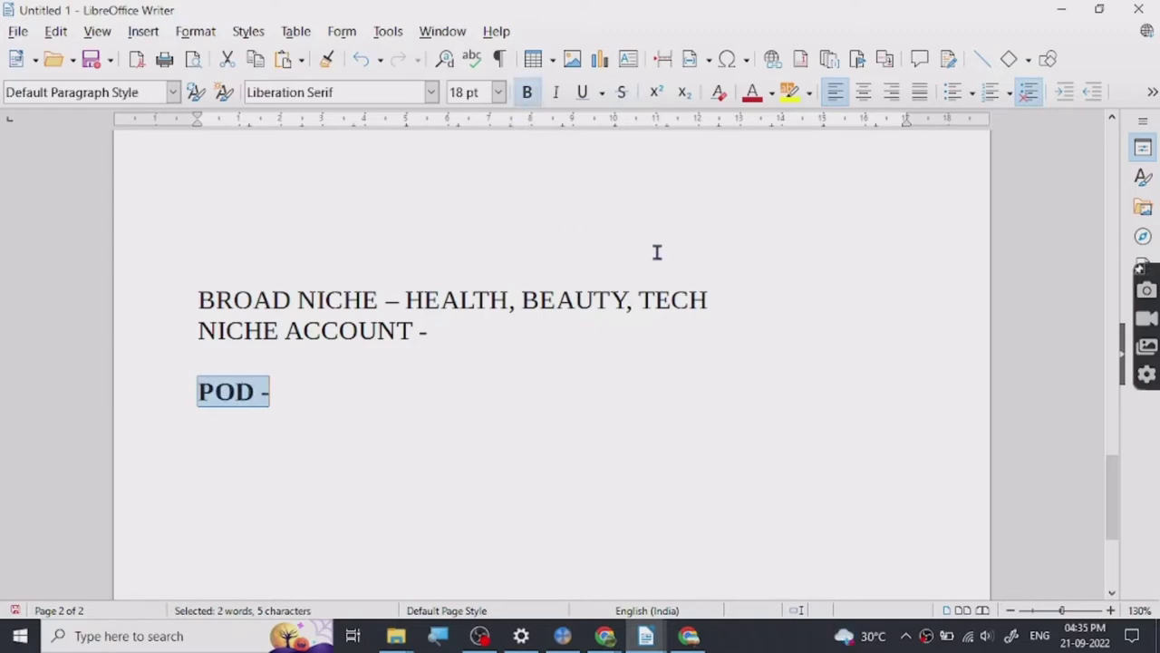
left_click(753, 94)
left_click(782, 96)
left_click(378, 418)
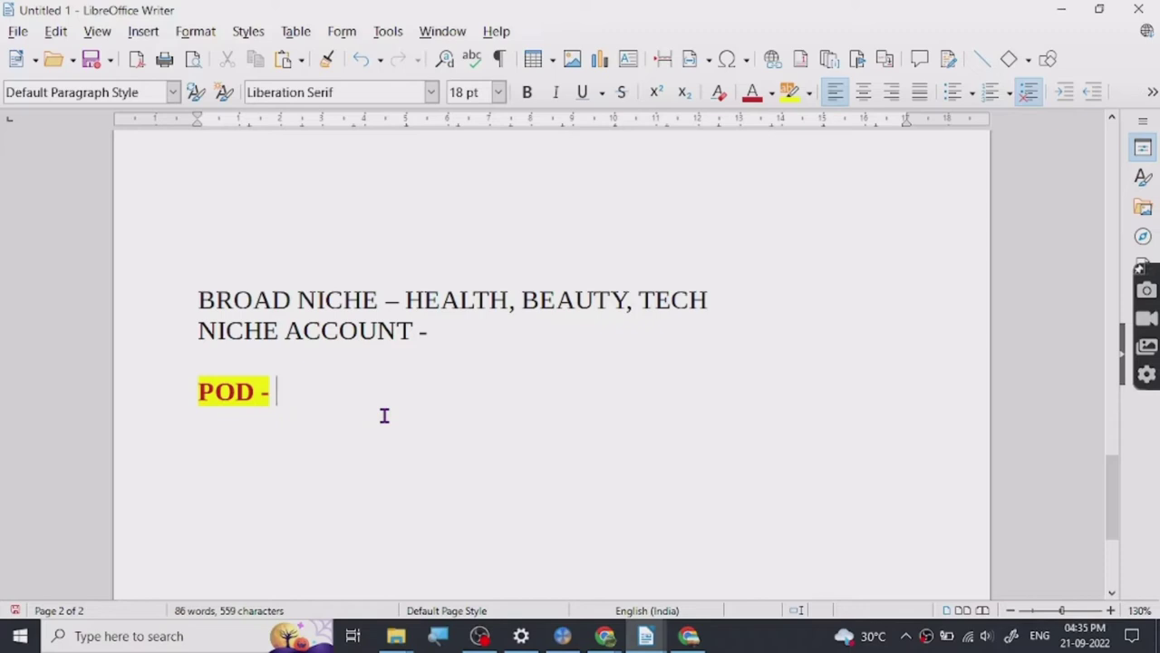
Append ", PETS" to the end of the BROAD NICHE line and return the text cursor to the end of the POD line
left_click(737, 300)
type(", PETS")
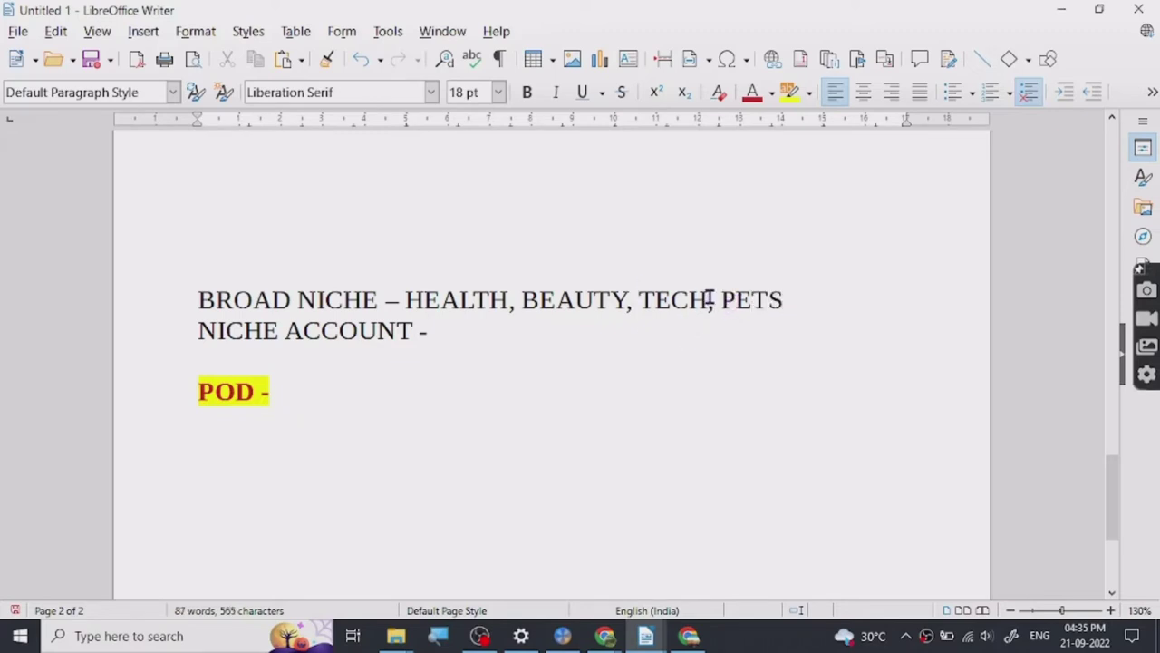
left_click(317, 400)
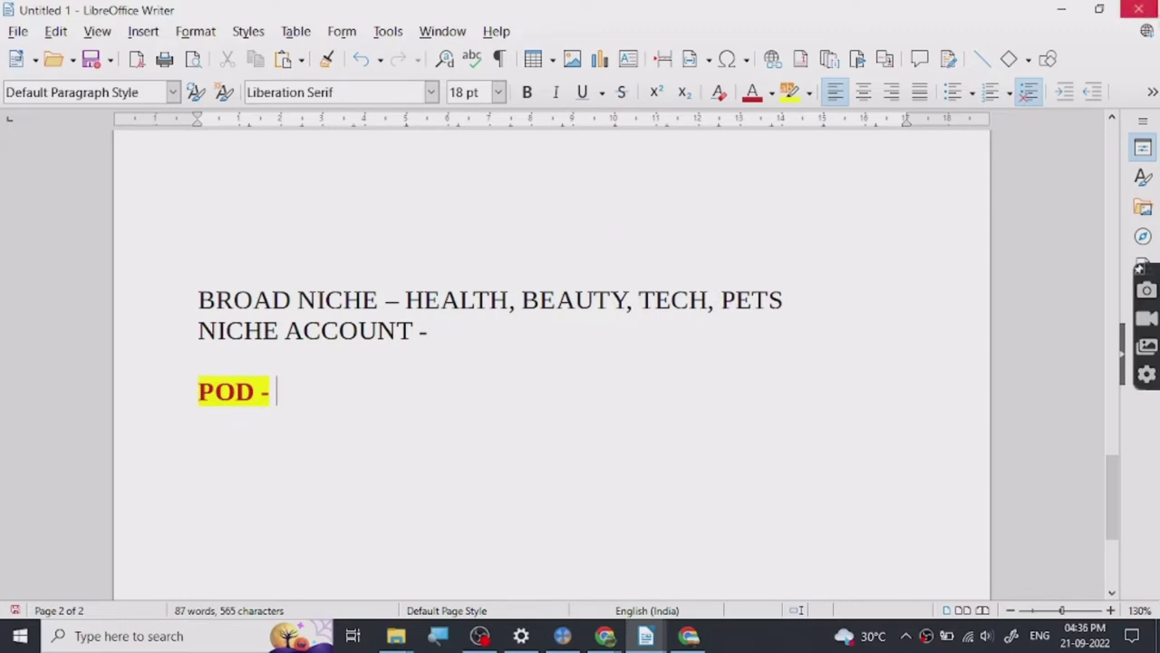
Return to the Fiverr results for "Influencers" in Chrome and examine the number of services and the gigs offered
left_click(1061, 9)
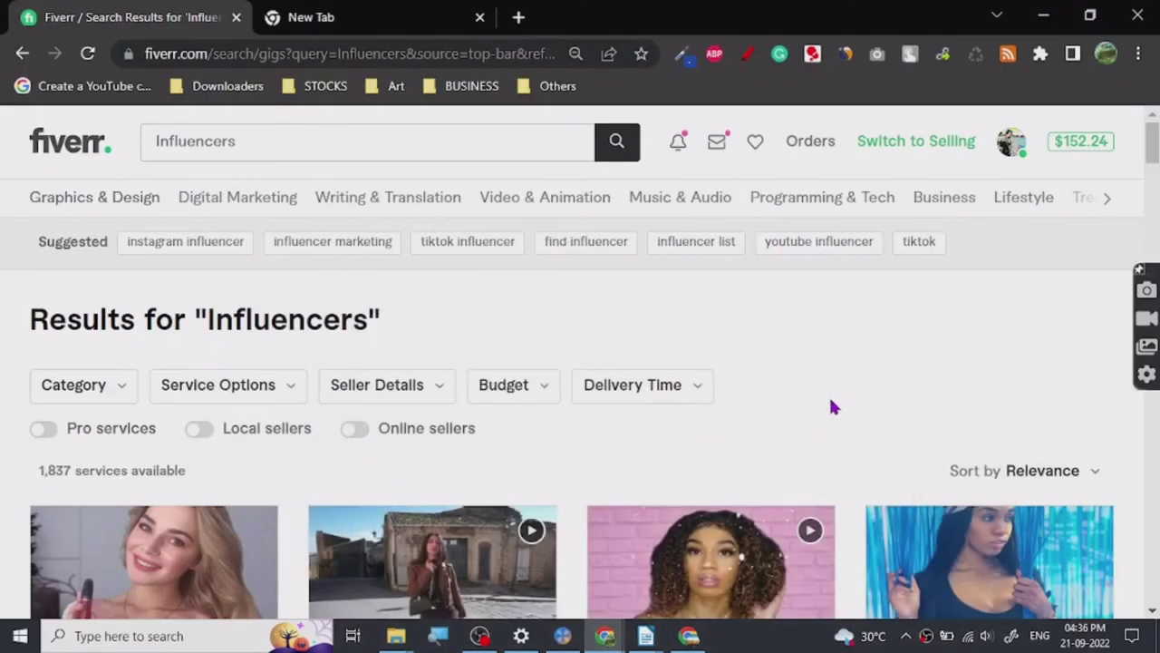
scroll(731, 369, "down", 3)
scroll(725, 363, "up", 3)
mouse_move(73, 465)
left_mouse_down()
mouse_move(118, 470)
mouse_move(66, 472)
left_mouse_up()
left_click(66, 473)
scroll(875, 294, "down", 1)
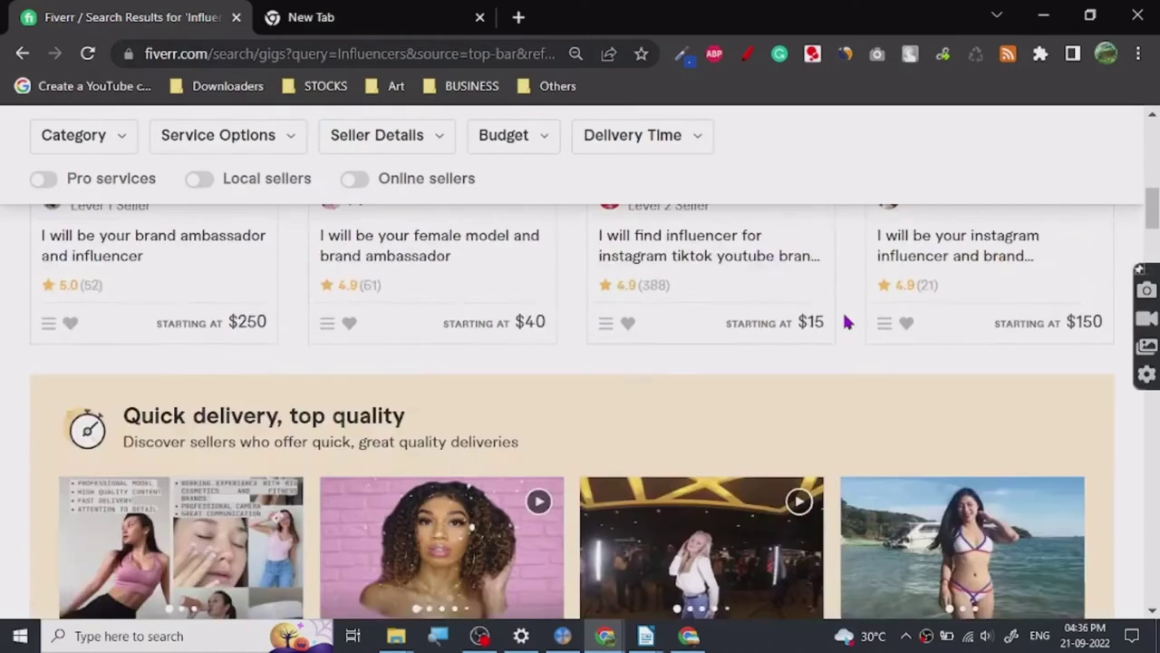
scroll(845, 321, "down", 5)
scroll(844, 317, "up", 10)
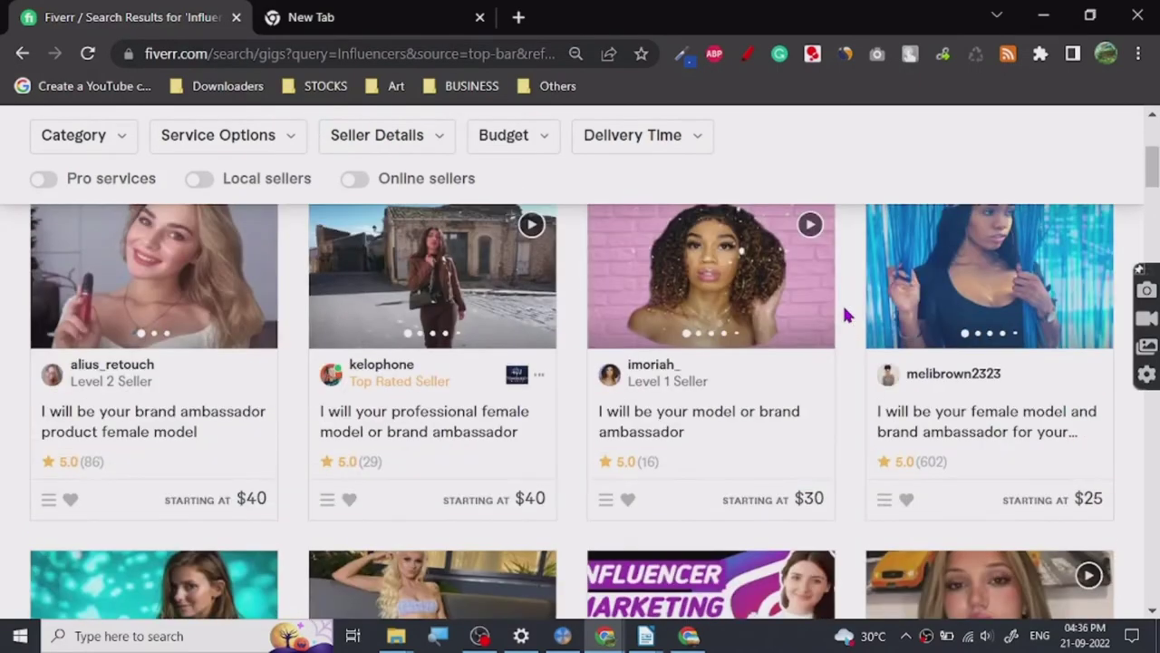
scroll(845, 315, "up", 3)
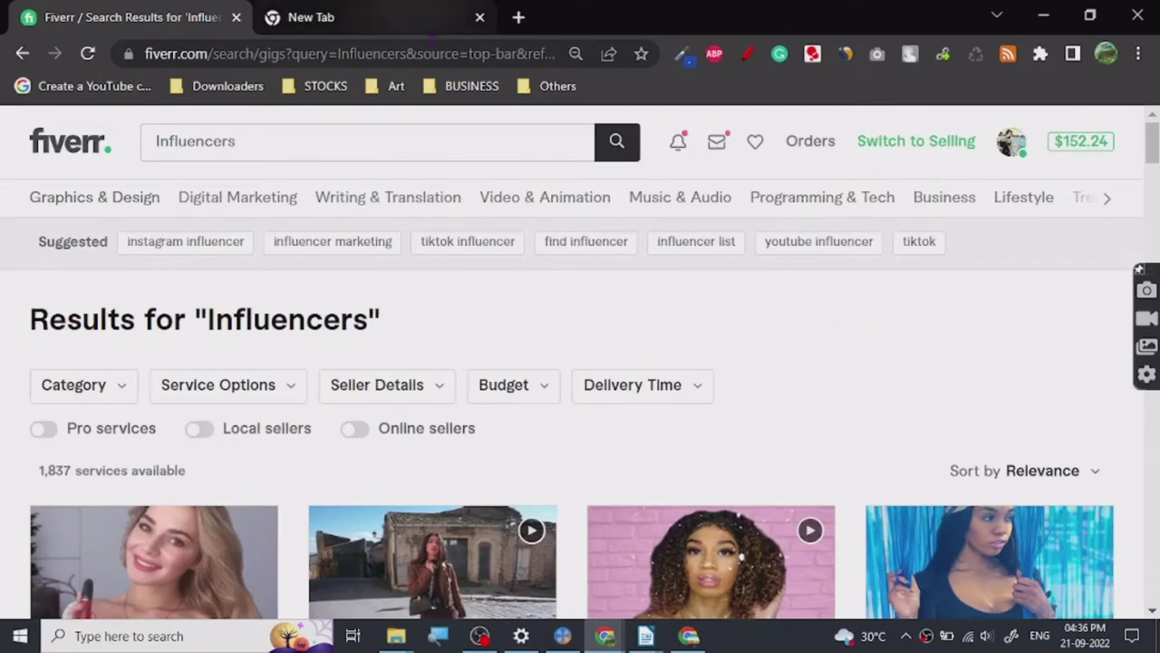
Switch to the Untitled 1 document in Writer and add the line "ENGAGEMENT QUALITY -" below the POD line, leaving two blank lines between them
mouse_move(645, 635)
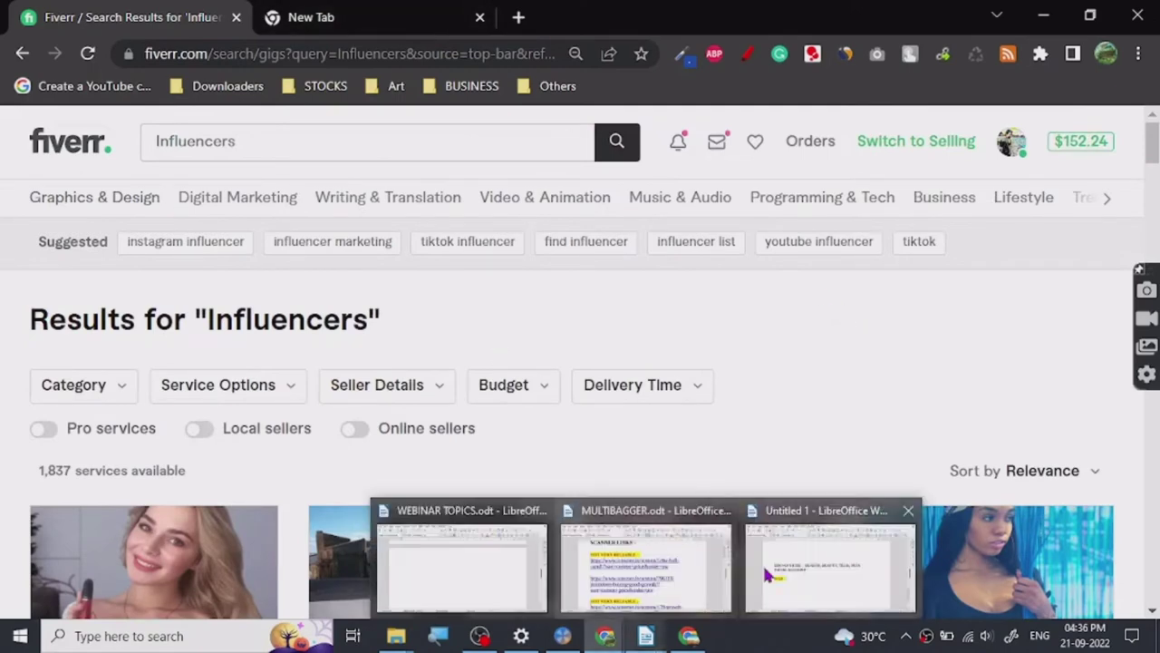
left_click(763, 562)
key("Return")
type("E")
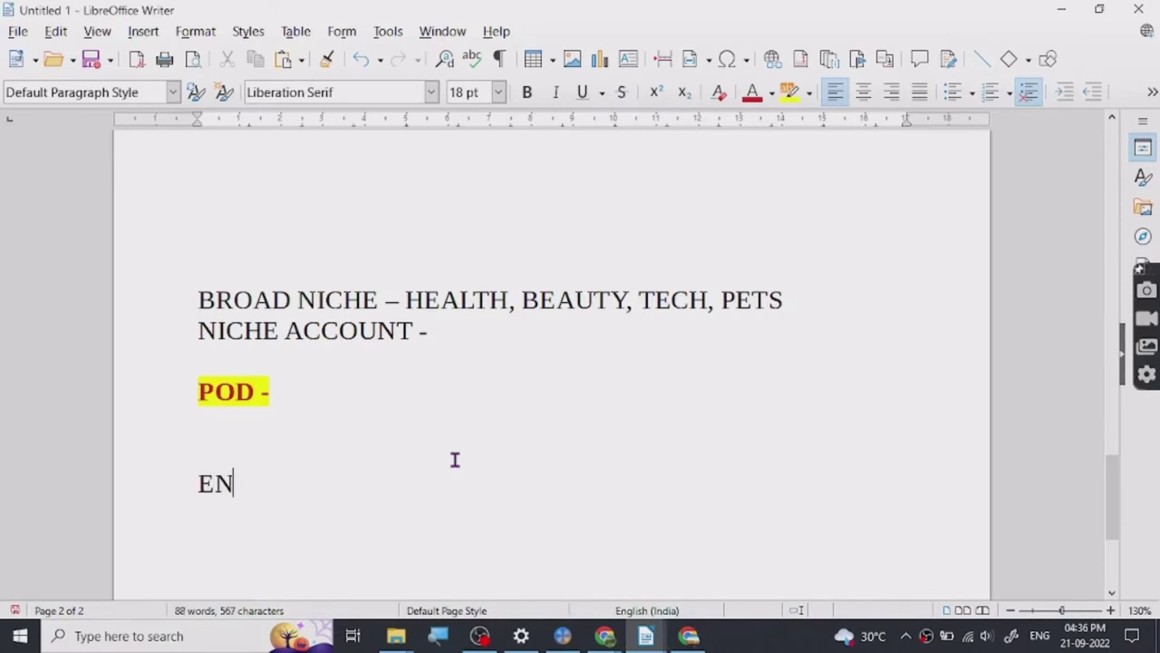
key("BackSpace")
type("ENGAG")
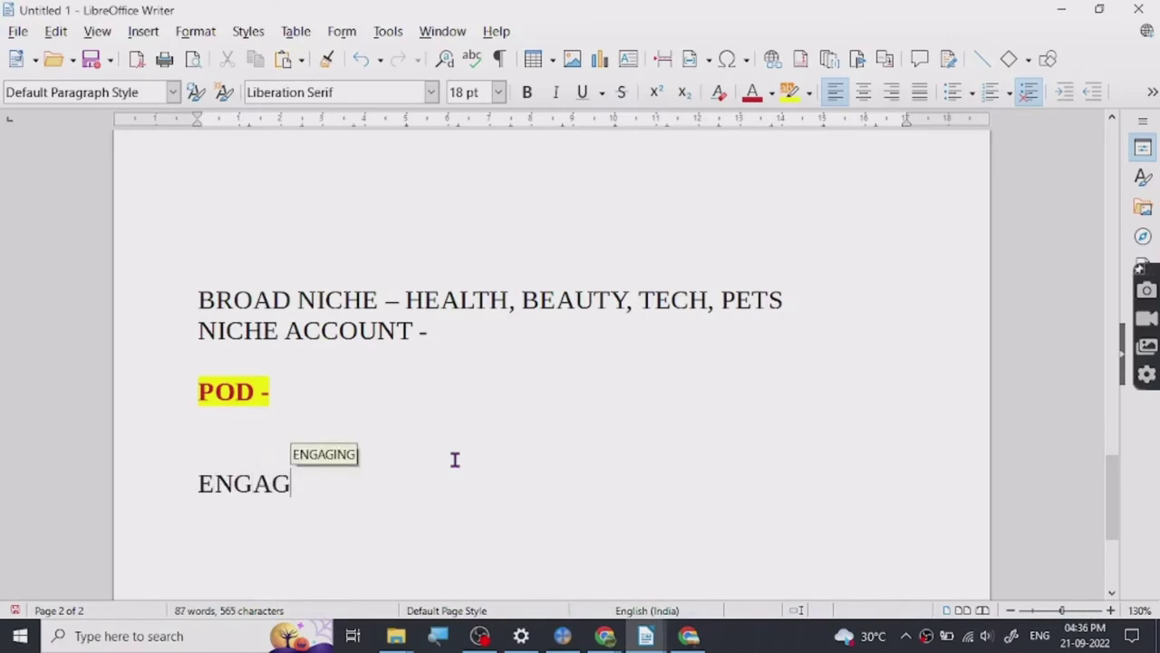
type("EMENY")
key("BackSpace")
type("T QUALITY -")
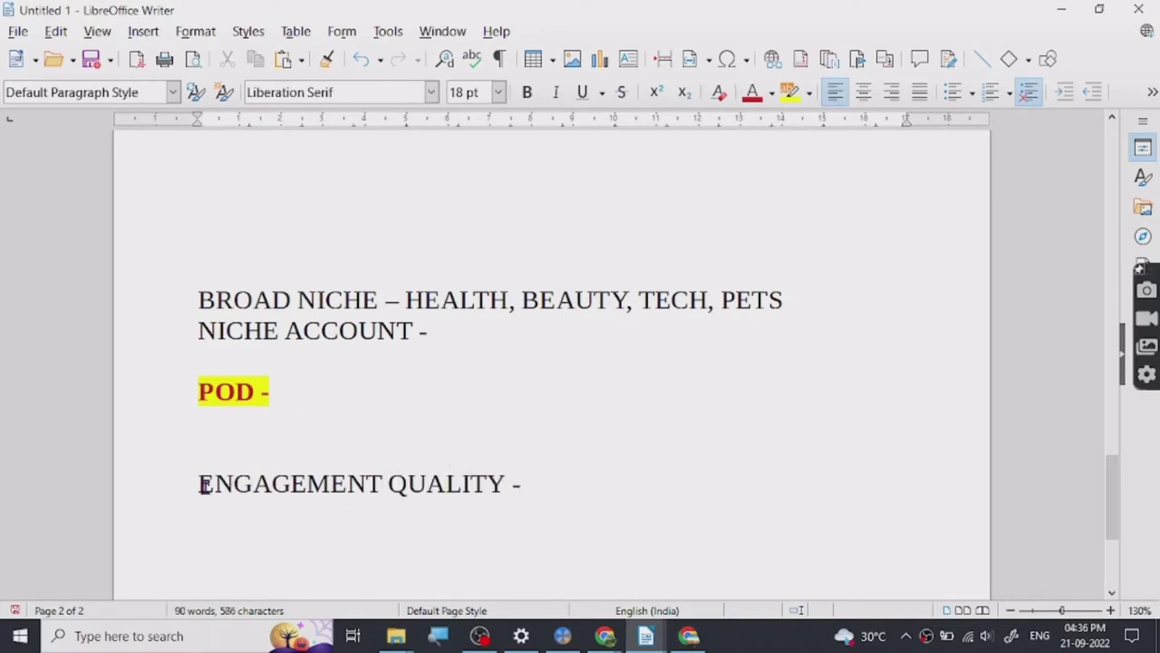
Format the "ENGAGEMENT QUALITY -" line as bold dark red text with yellow highlighting and place the text cursor at its end
left_click_drag(199, 484, 520, 482)
left_click(527, 92)
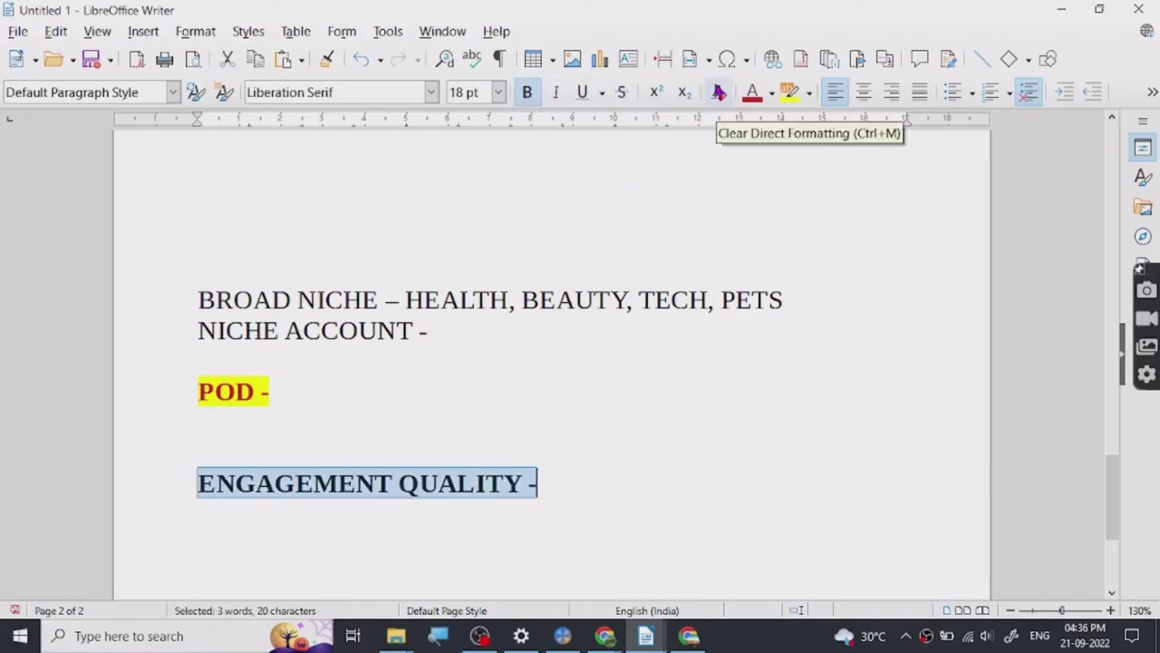
left_click(788, 91)
left_click(589, 476)
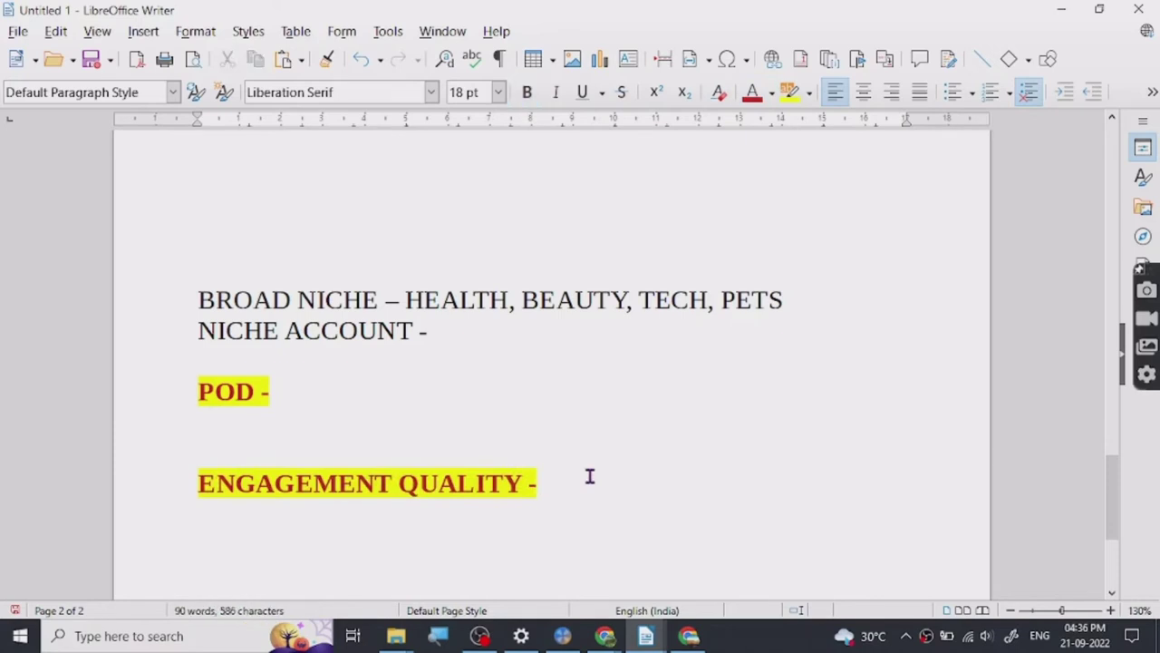
Append "NUMBER FOLLOWERS , POST ENGAGEMENT" in plain text after the ENGAGEMENT QUALITY heading, correcting the spelling of NUMBER
type("F")
key("BackSpace")
type("NUMBR FOLLO")
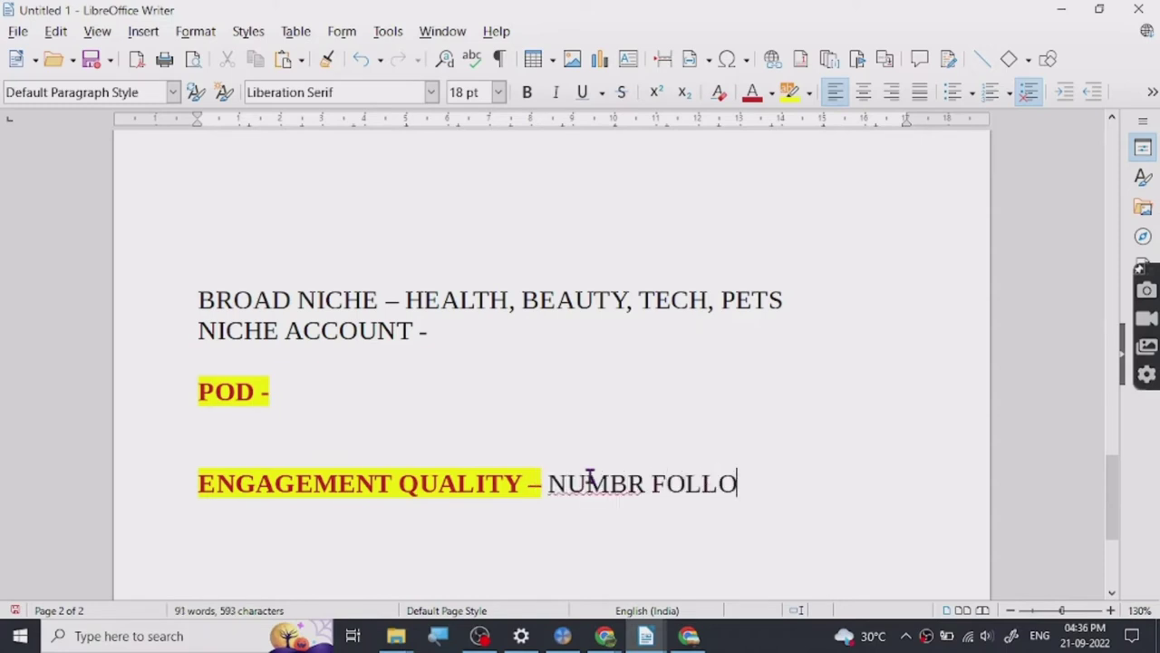
type("WERS , ")
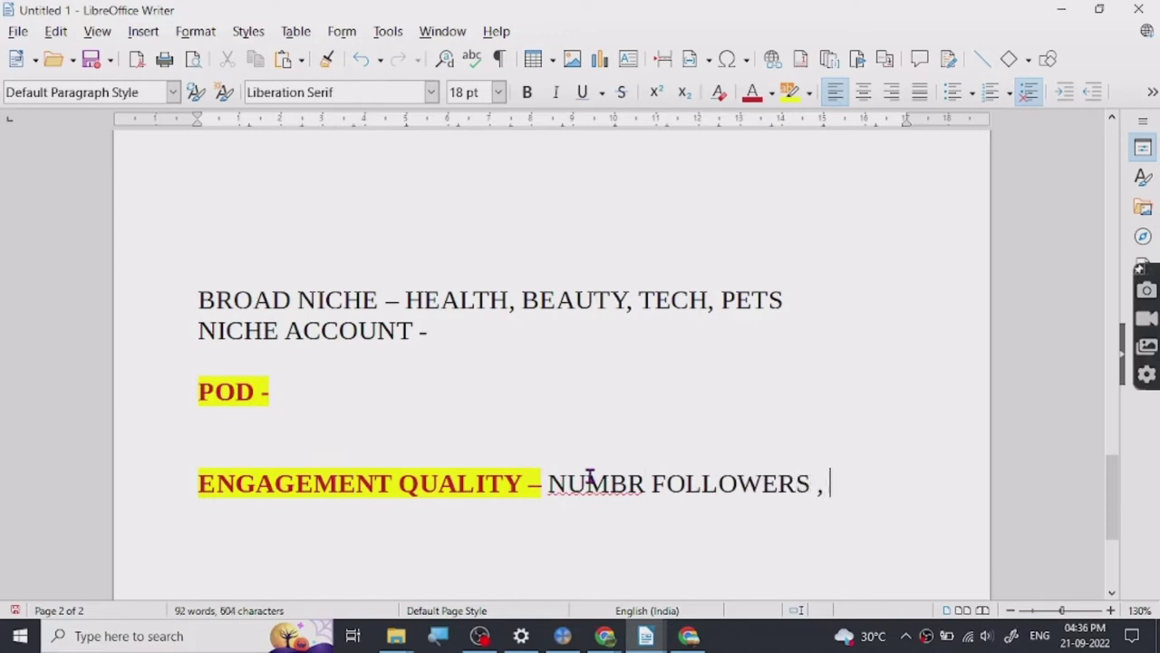
type("POST EN")
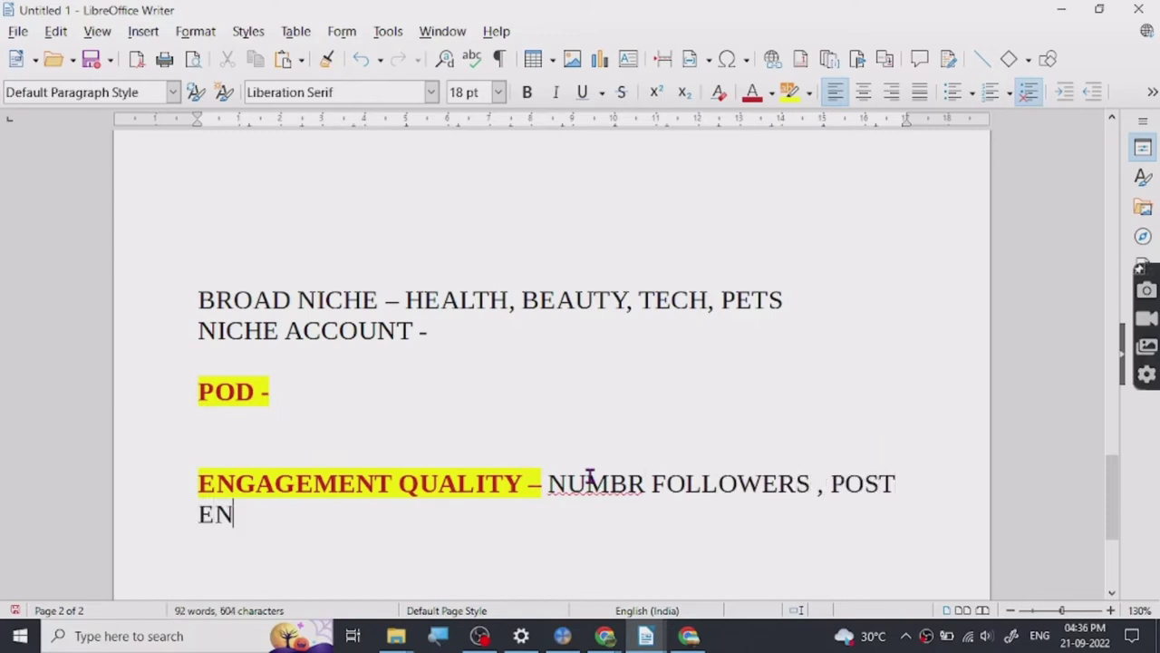
type("GAGEMENT")
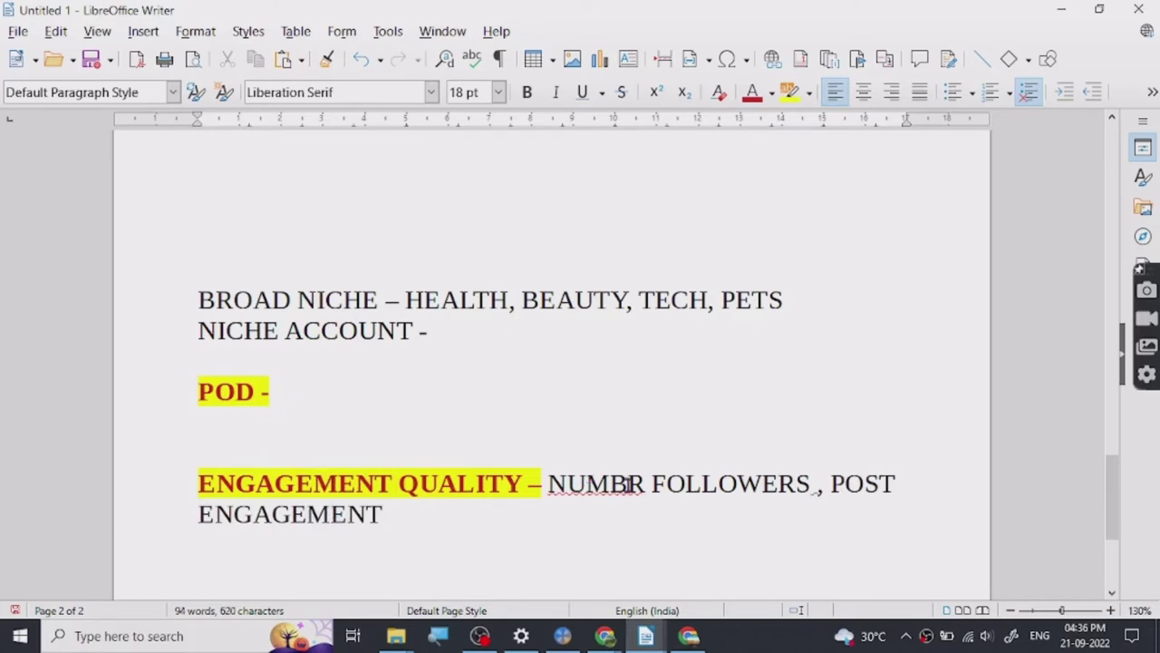
left_click(628, 483)
type("E")
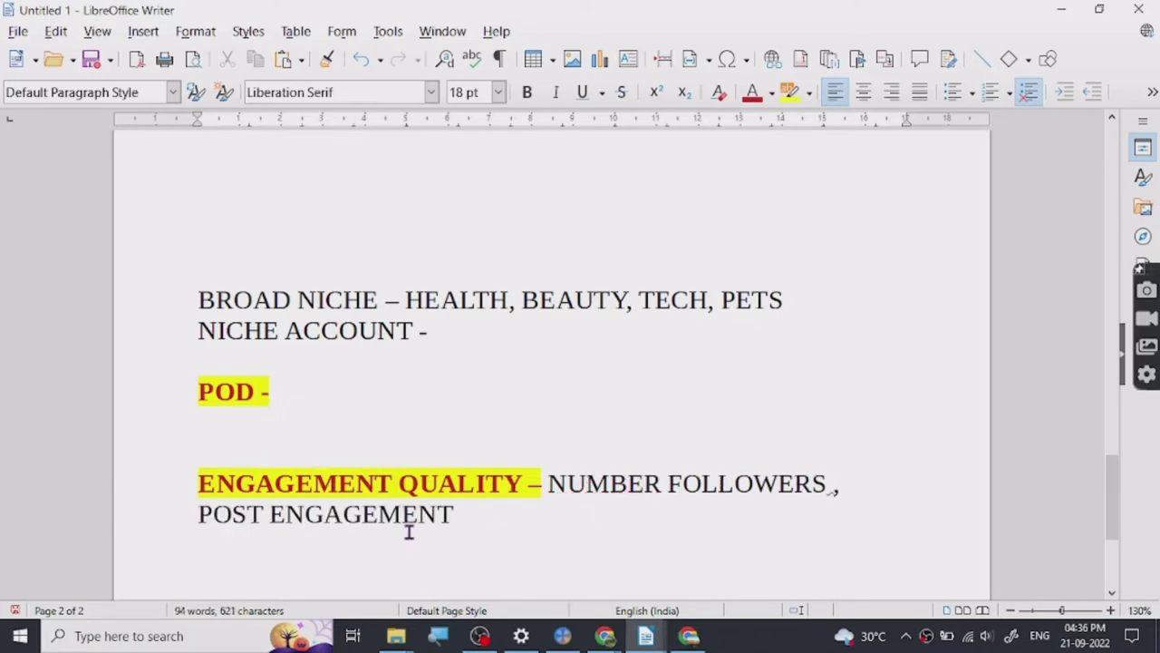
Add "AND QUALITY OF ENGAGEMENT" after POST ENGAGEMENT, correcting the misspelled "ANND" and "ENAGEMENT"
left_click(455, 516)
key("BackSpace")
type("ANND QUAL")
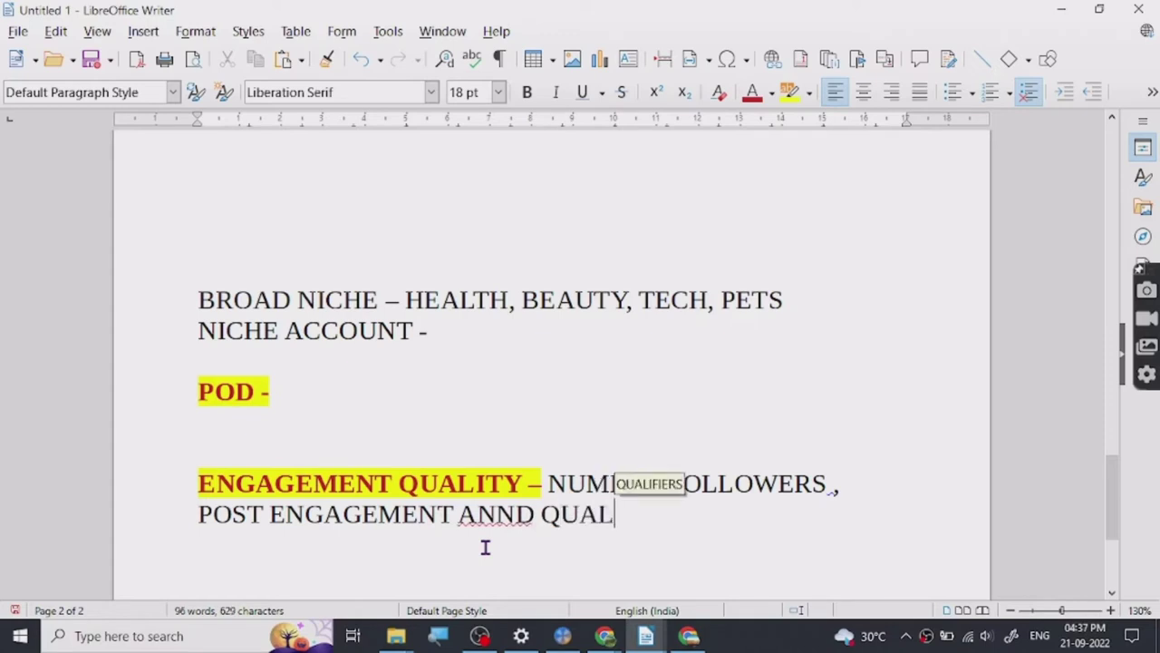
type("ITY OF ")
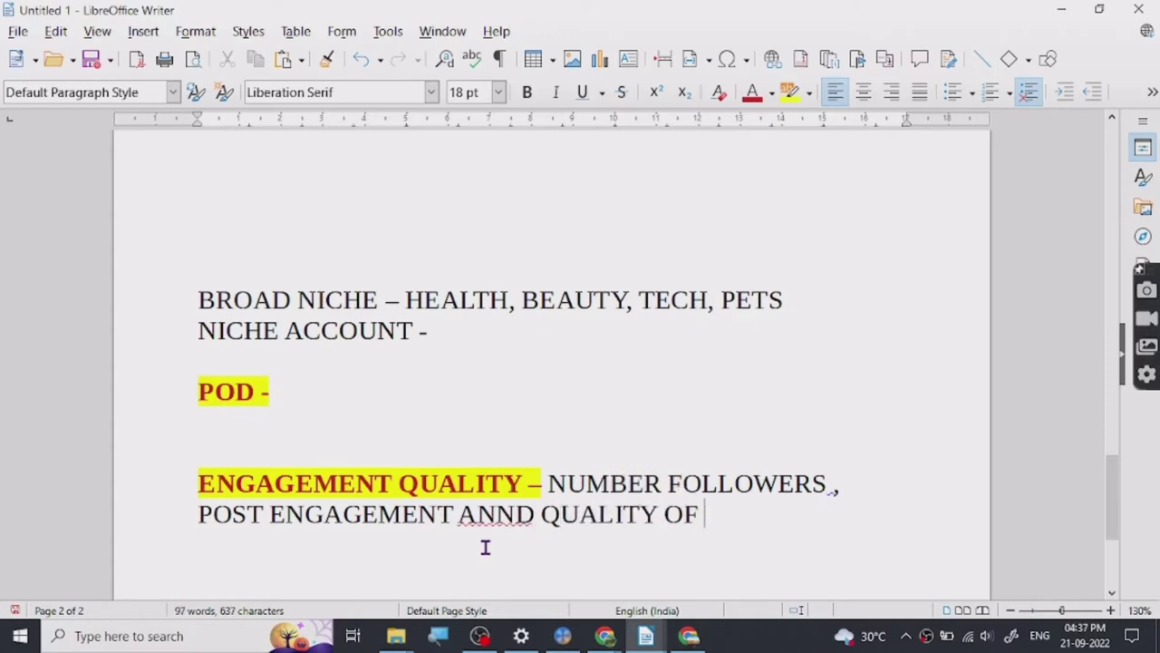
type("ENAGEME")
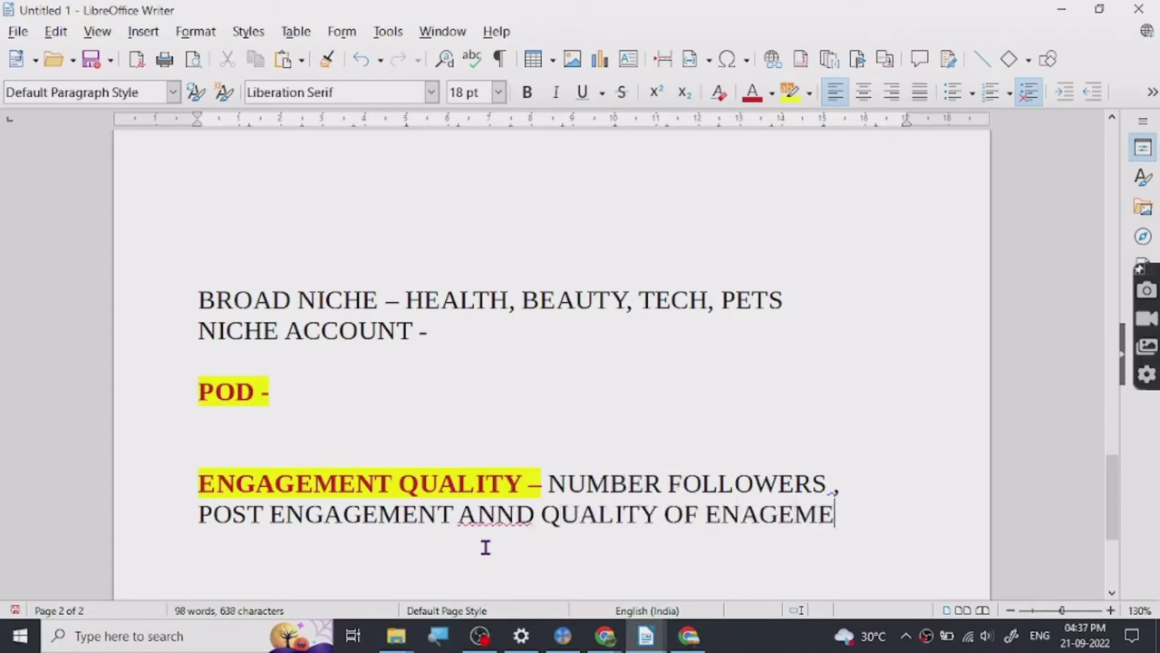
type("NT")
left_click(495, 513)
key("BackSpace")
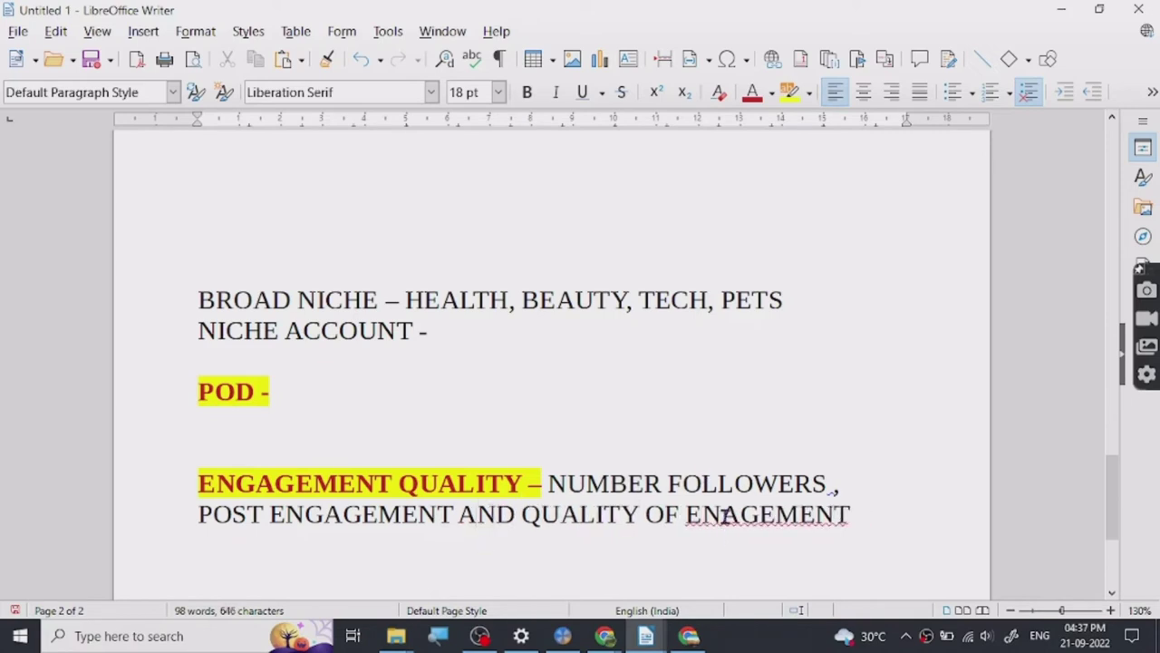
right_click(725, 514)
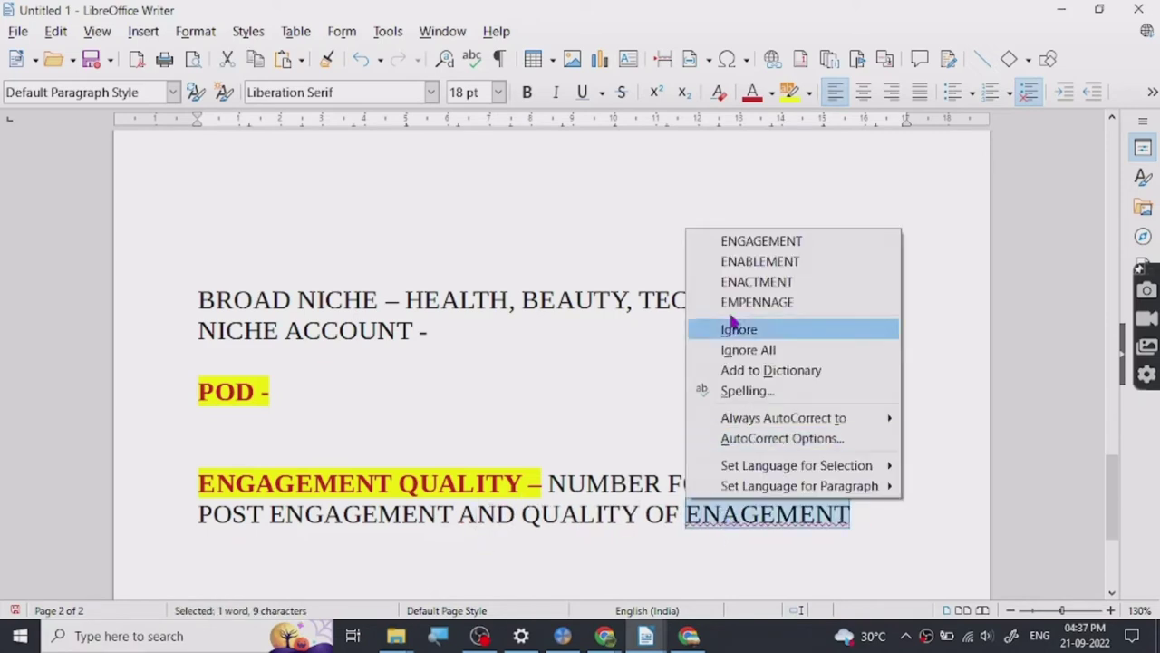
left_click(730, 238)
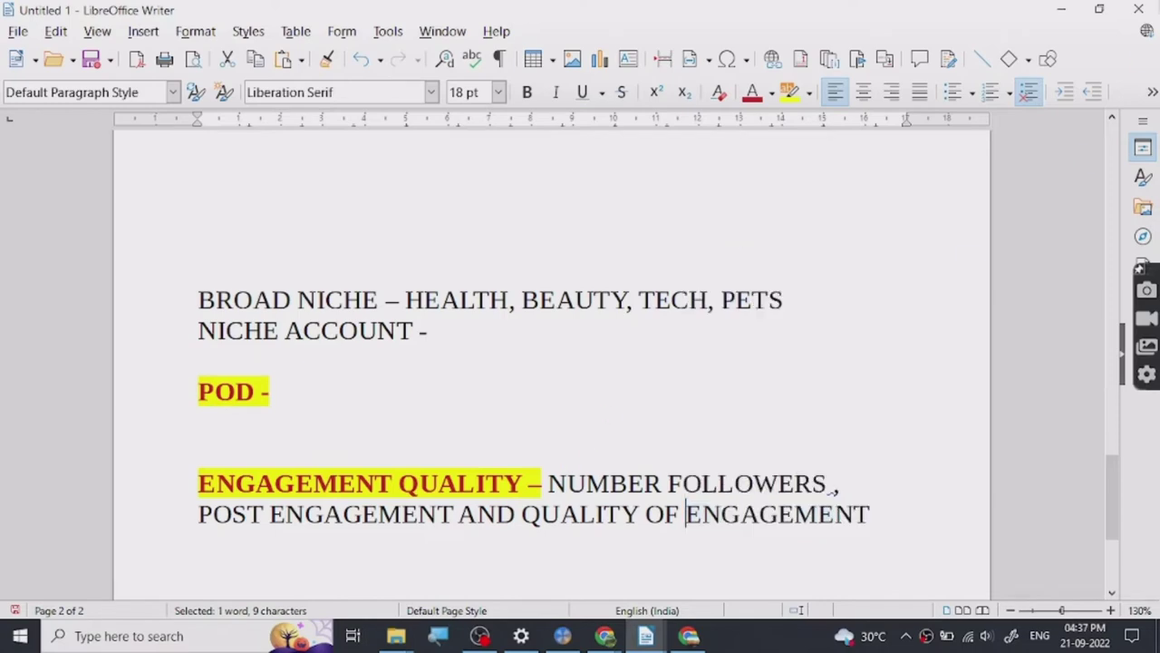
Switch to the empty new tab in Chrome and search Google for "INSTAGRAM ACCOUNT QUALITY"
left_click(1066, 9)
left_click(395, 9)
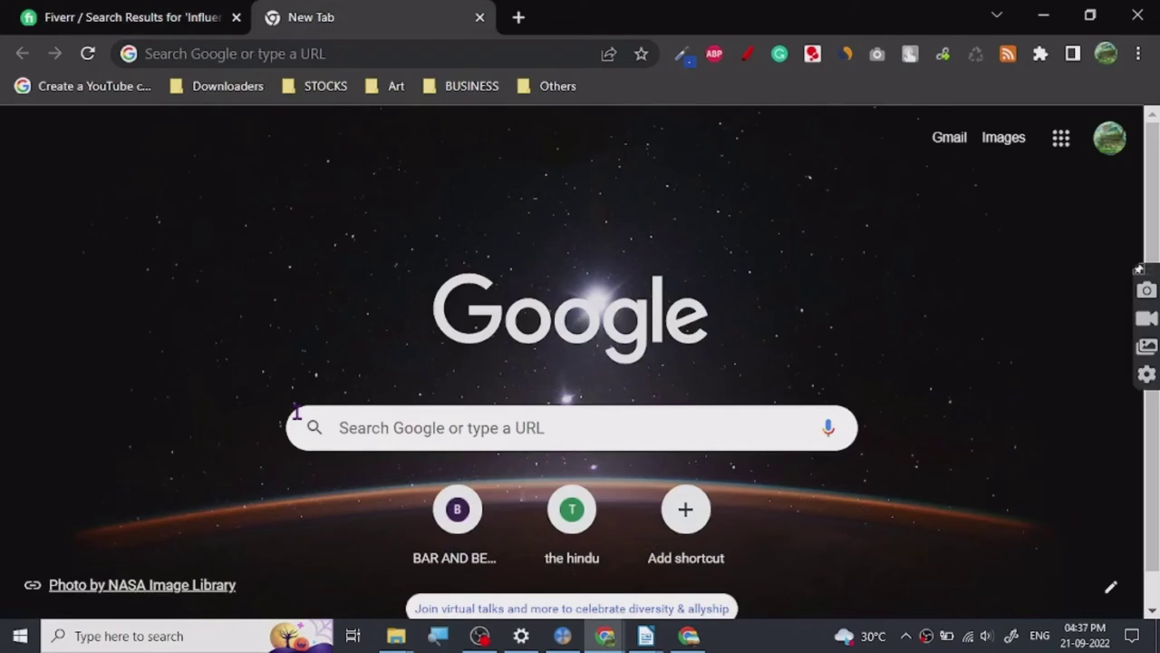
scroll(296, 412, "down", 1)
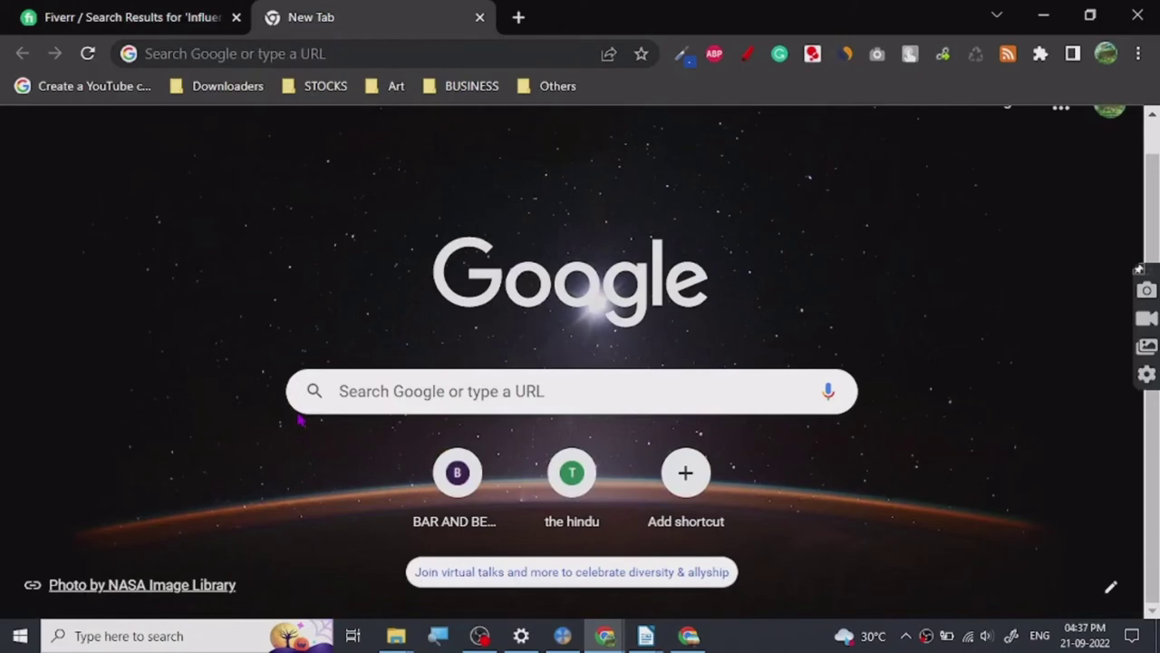
left_click(189, 56)
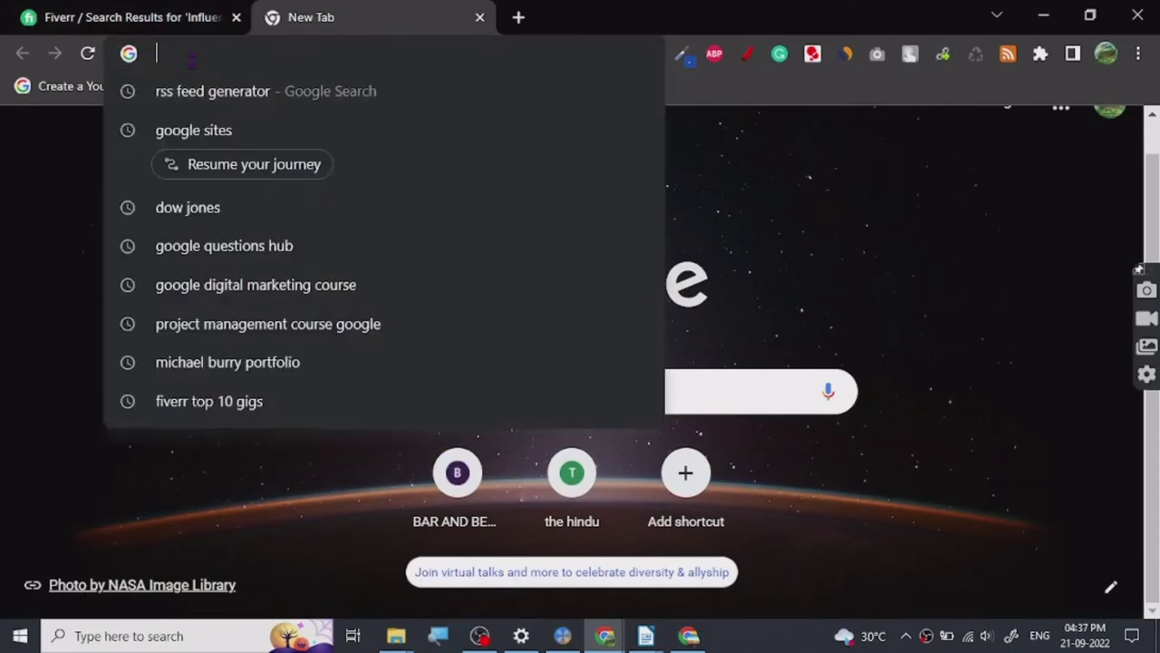
type("INSTAG")
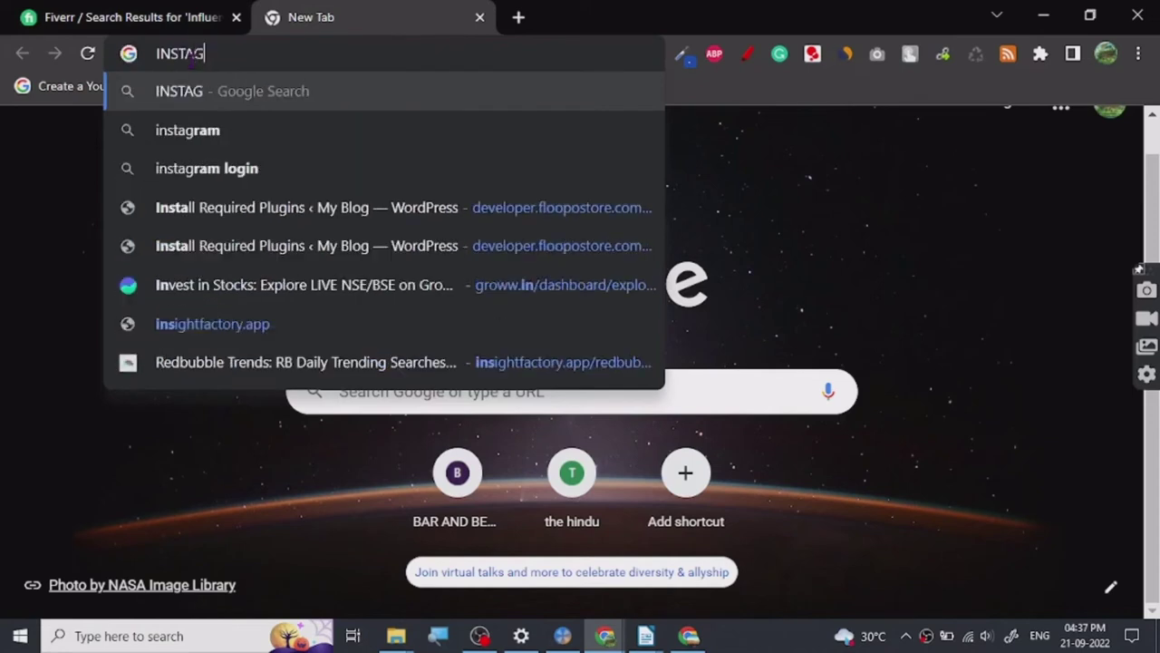
type("RAM ACC")
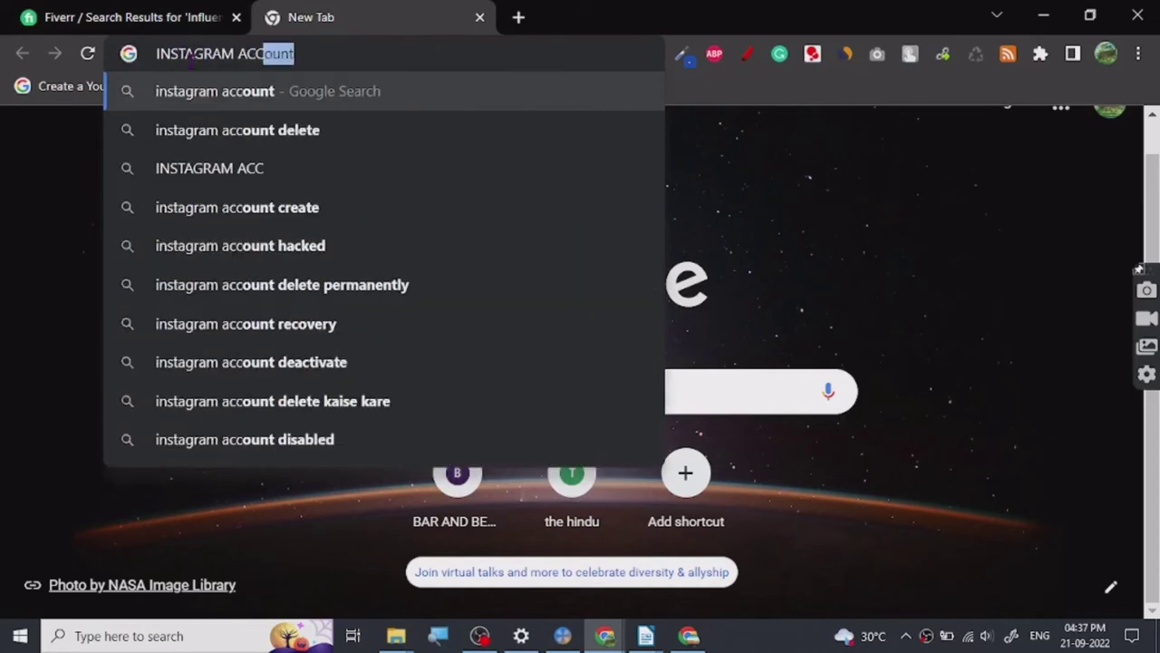
type("OUNT Q")
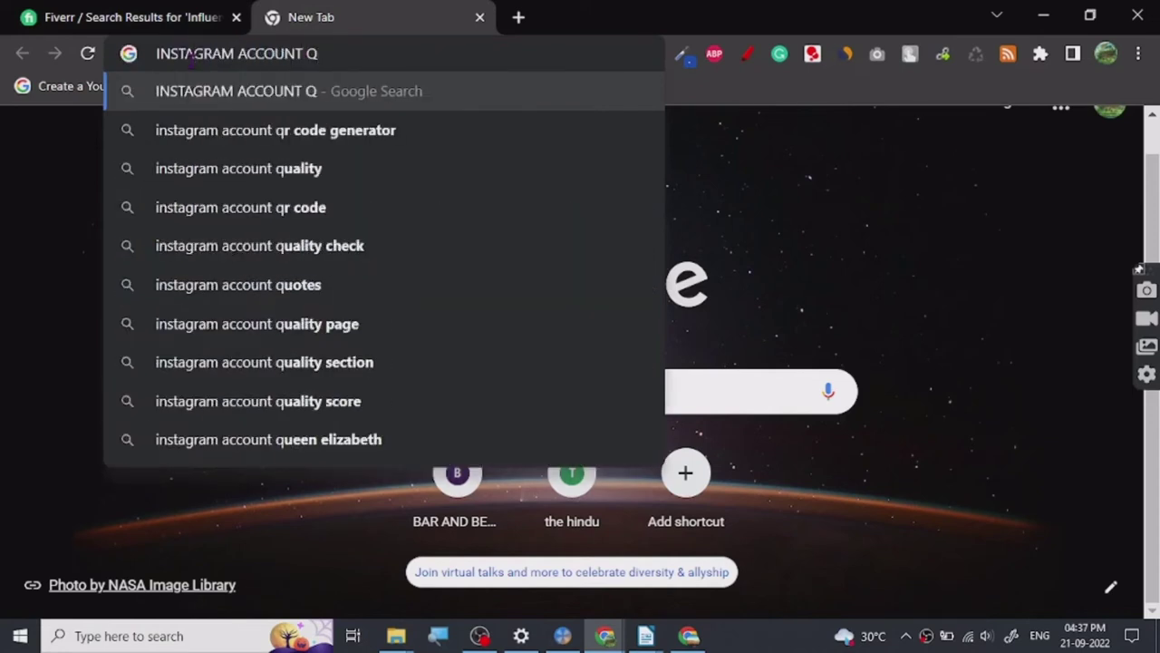
type("UALITY")
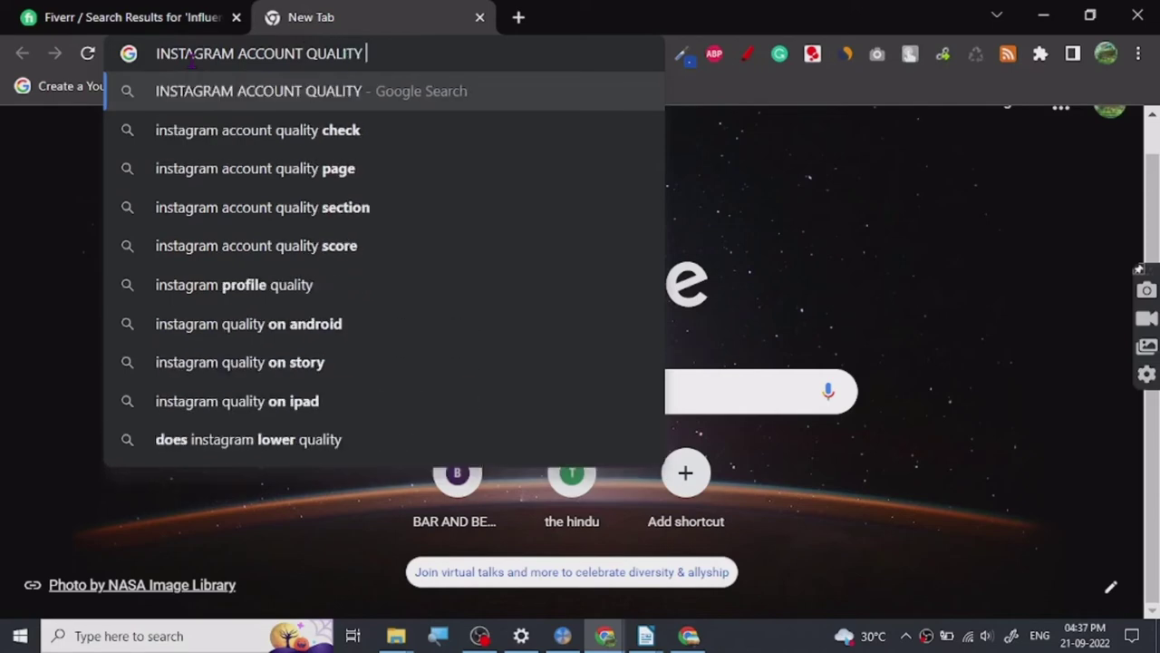
key("Return")
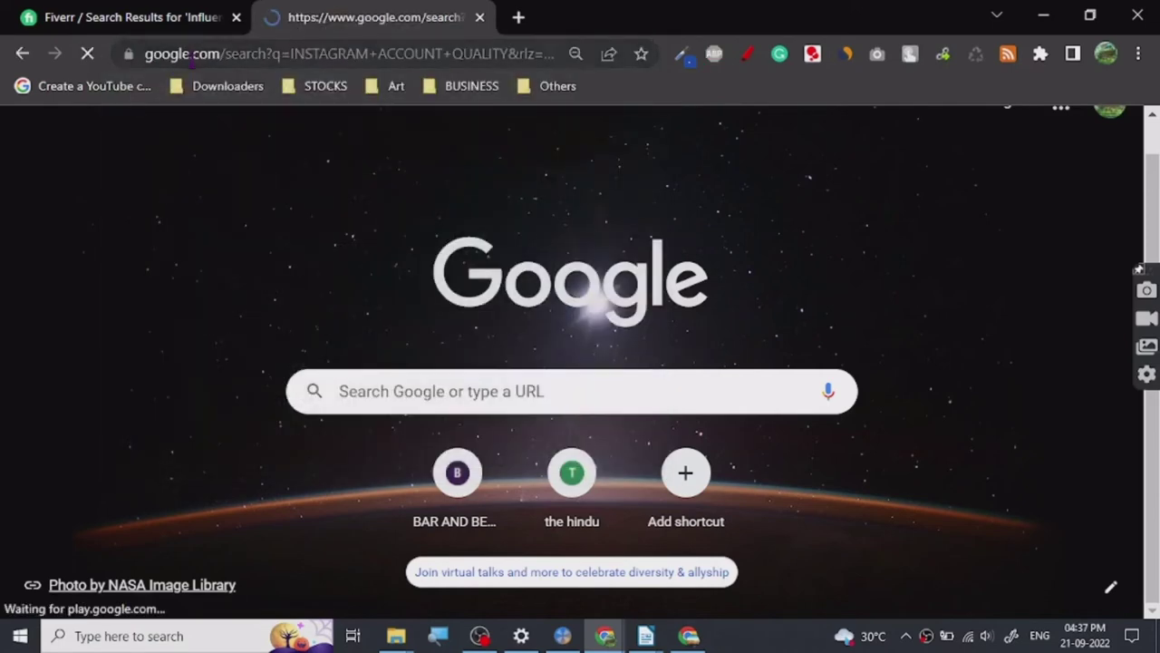
Open HypeAuditor's "Free Instagram Audit & Fake Follower Check" search result and review the account check field and example Audience Quality Score
scroll(99, 396, "down", 3)
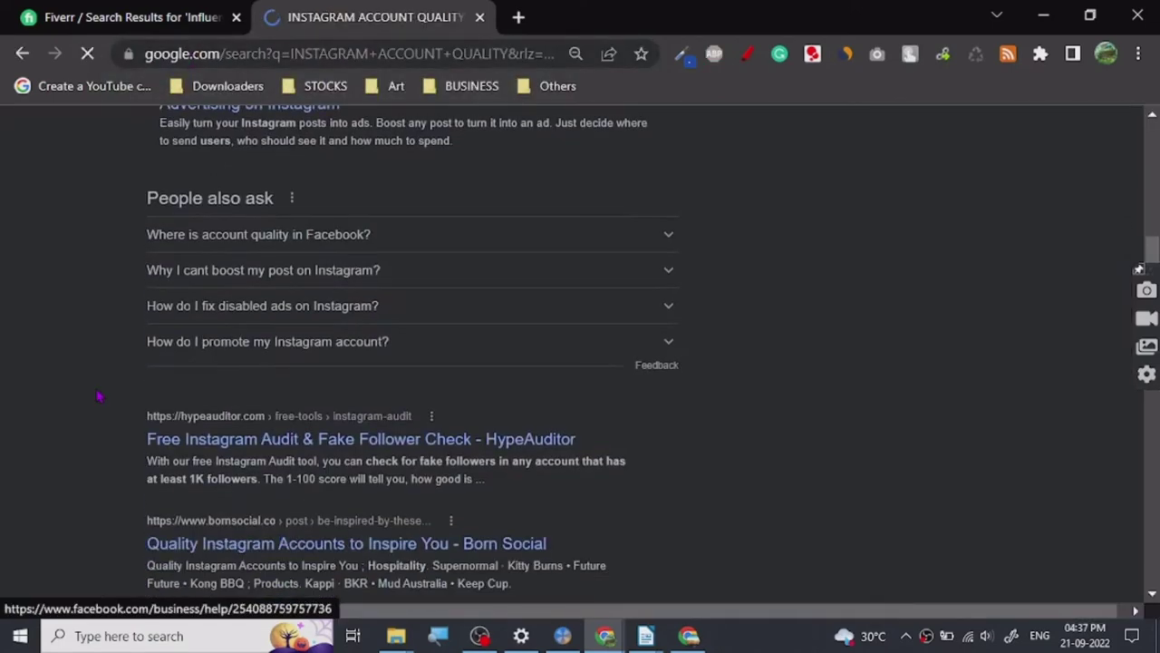
scroll(100, 396, "down", 3)
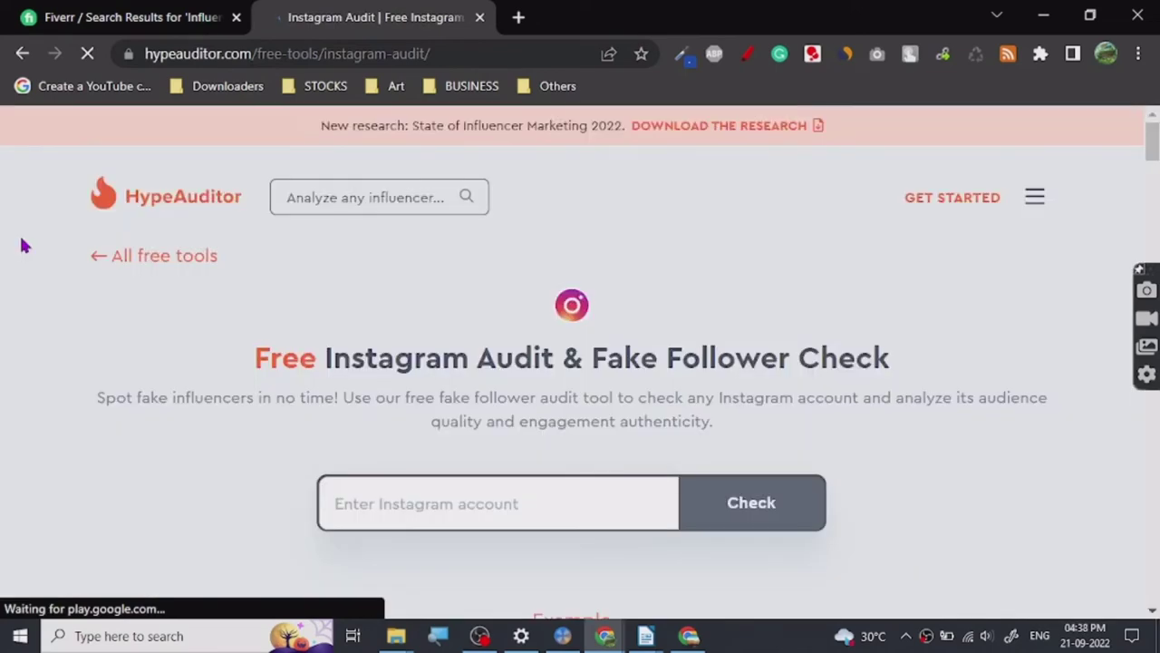
scroll(187, 393, "down", 4)
scroll(203, 385, "up", 2)
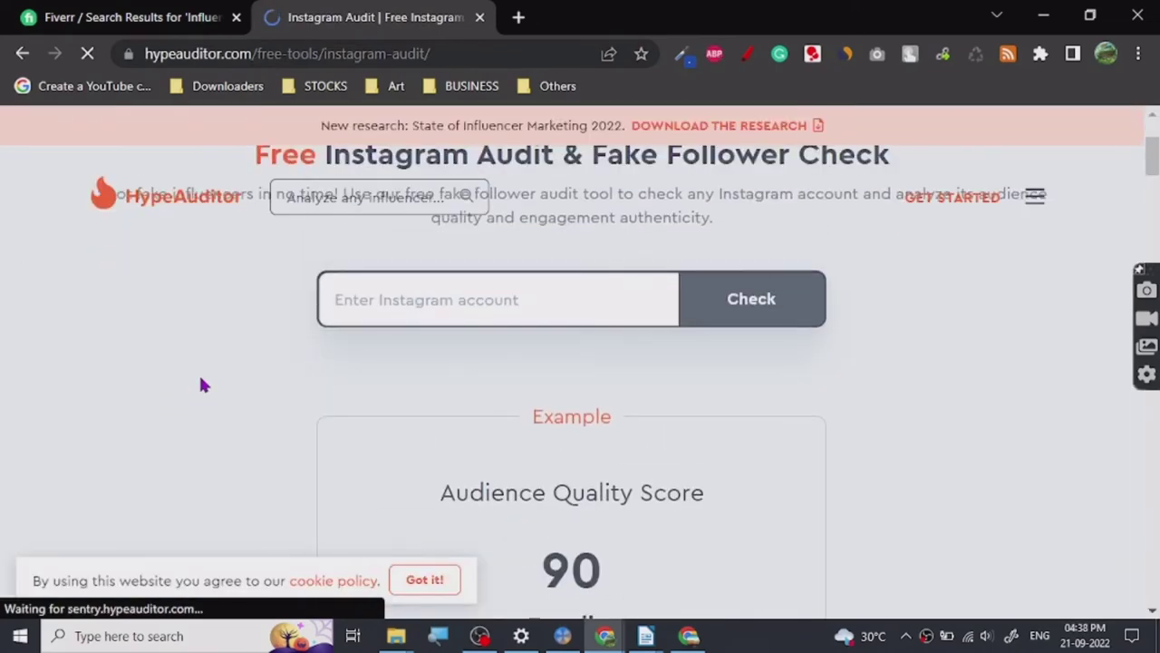
scroll(205, 383, "down", 2)
scroll(213, 376, "up", 4)
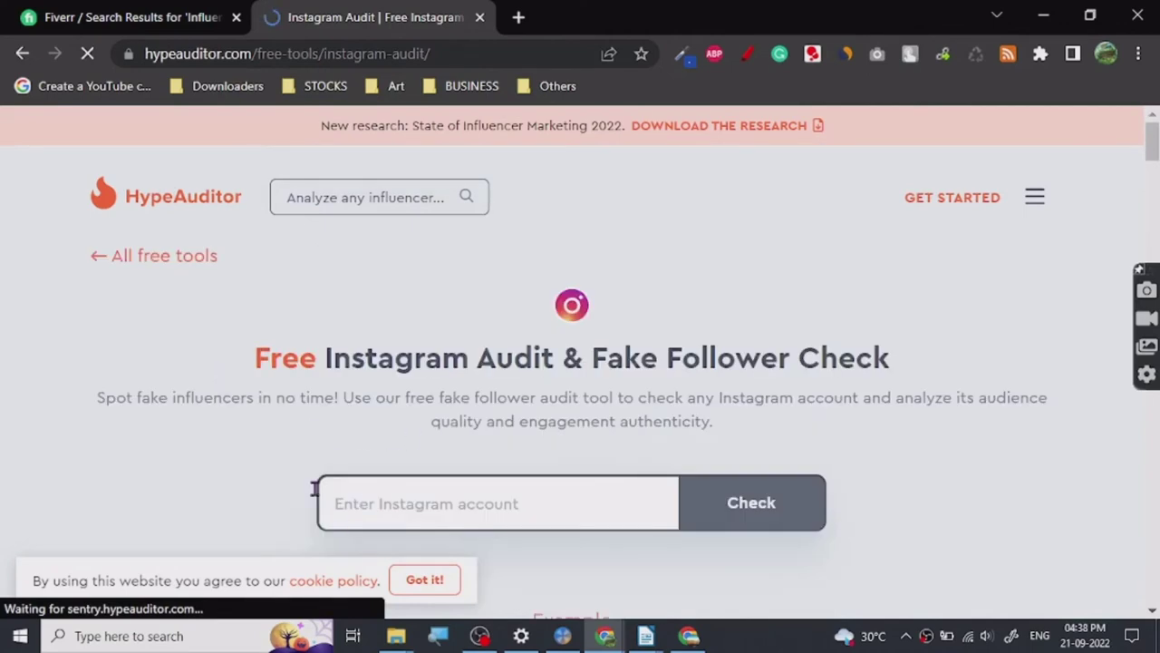
scroll(200, 443, "down", 2)
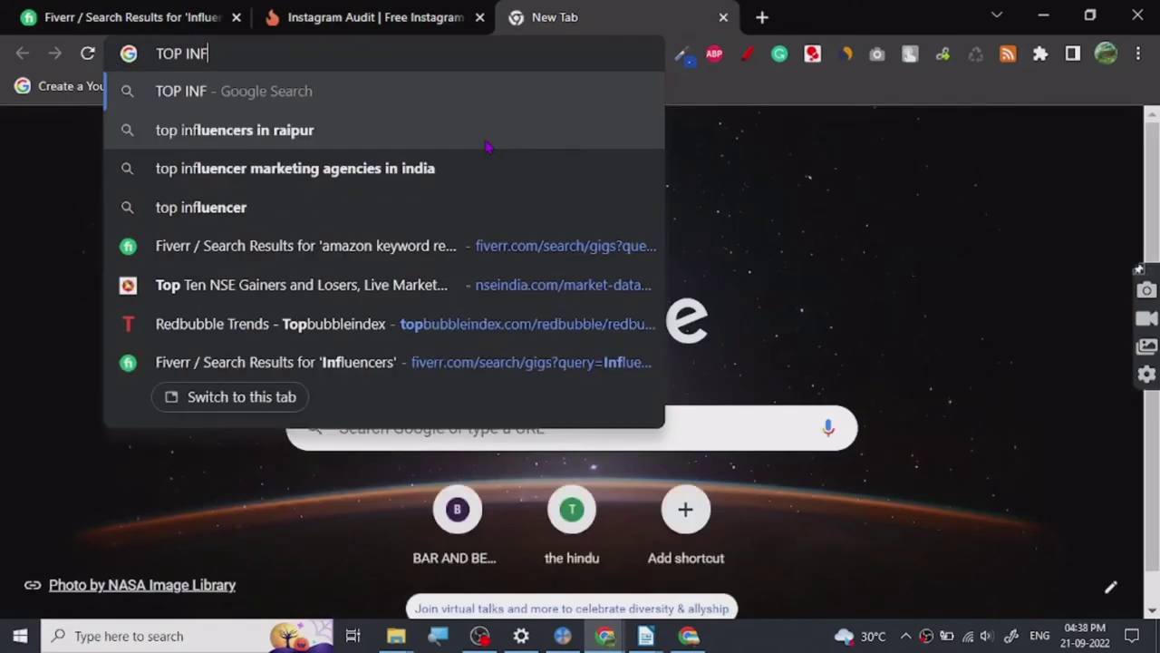
Search Google in a new tab for "top influencers in the world" and copy the name Charli d'Amelio from the featured list
type("LUENCERS  ")
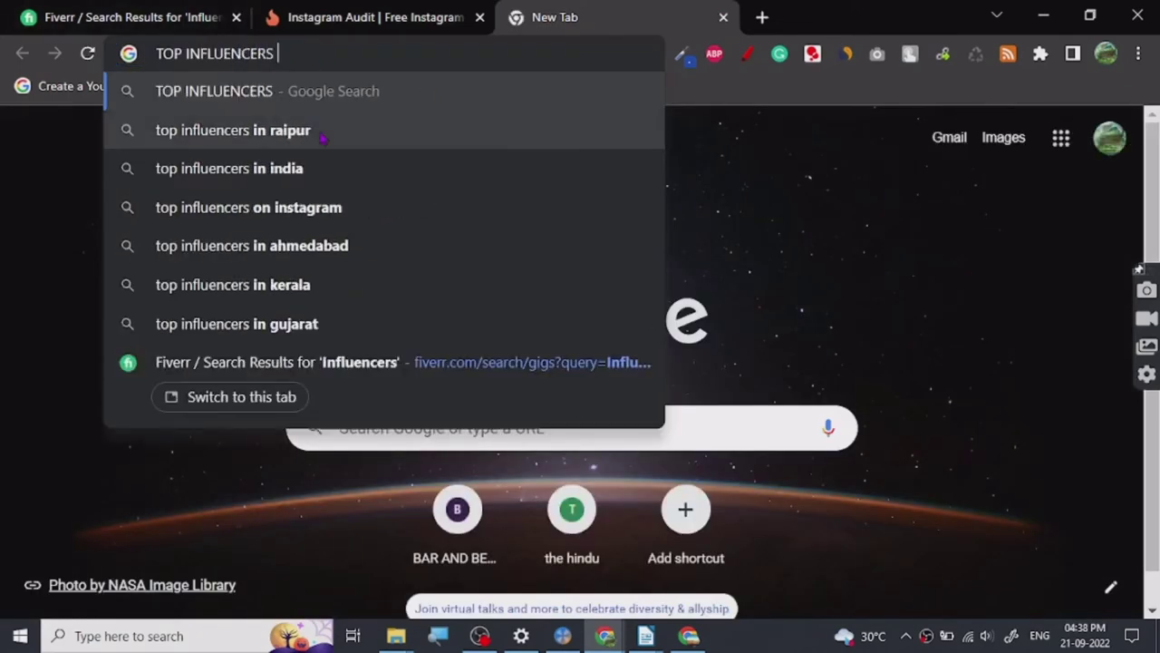
type("IN THE")
left_click(322, 132)
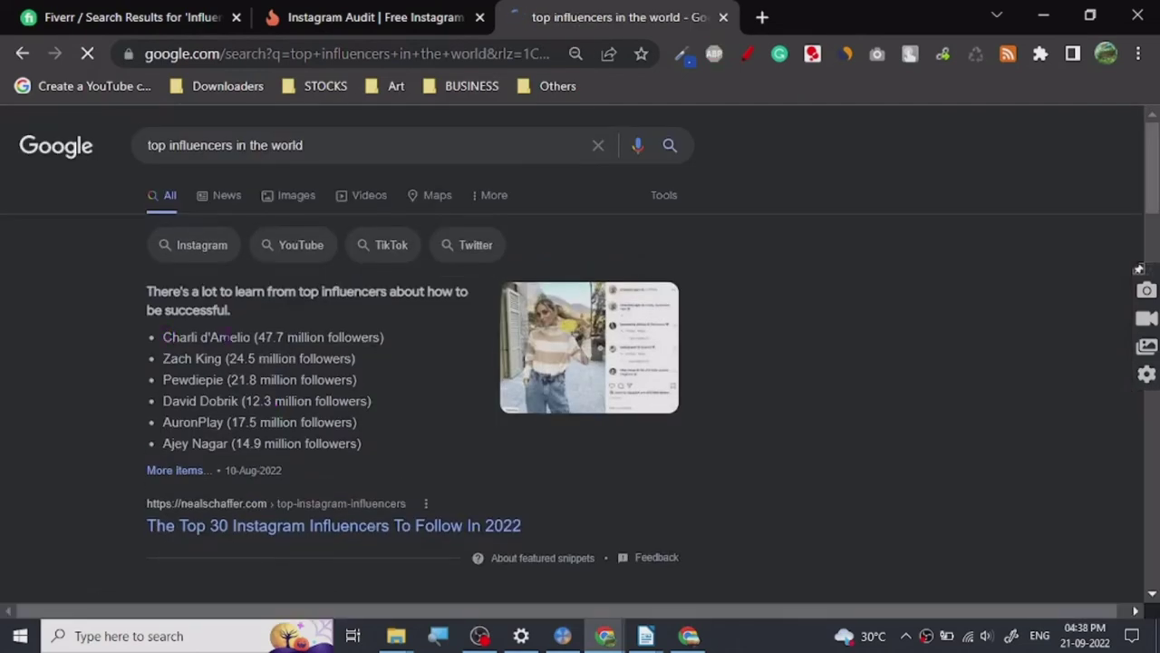
left_click_drag(163, 336, 251, 336)
key("ctrl+c")
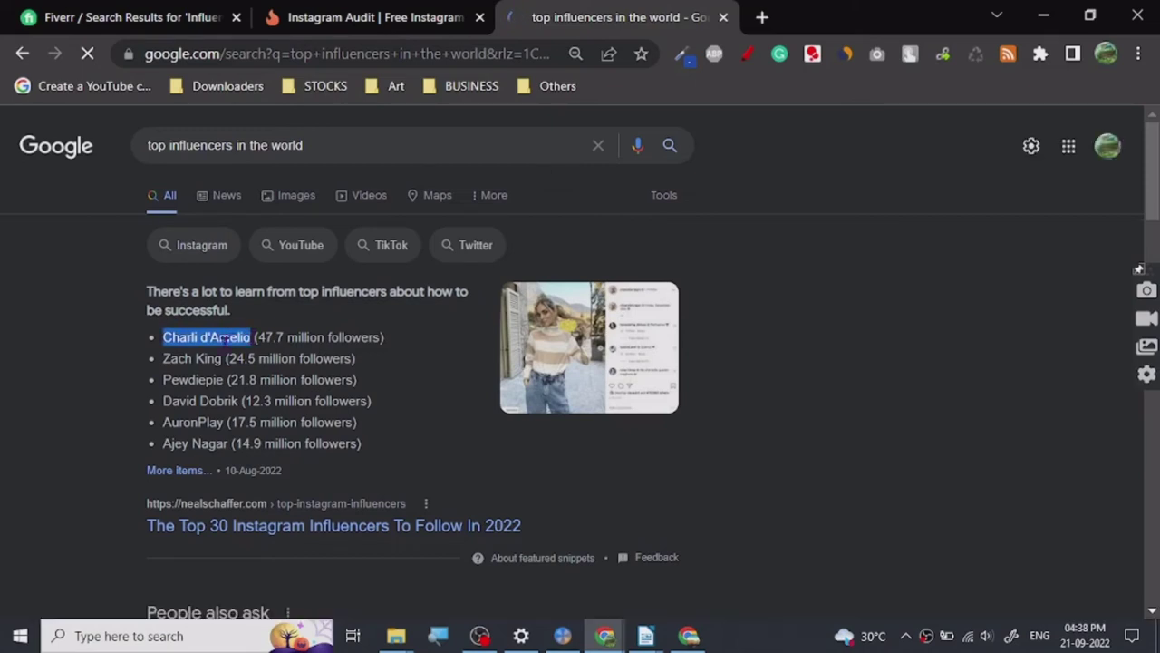
Paste Charli d'Amelio into HypeAuditor's Instagram account field and choose the suggested account charliaddisonclips
key("ctrl+shift+Tab")
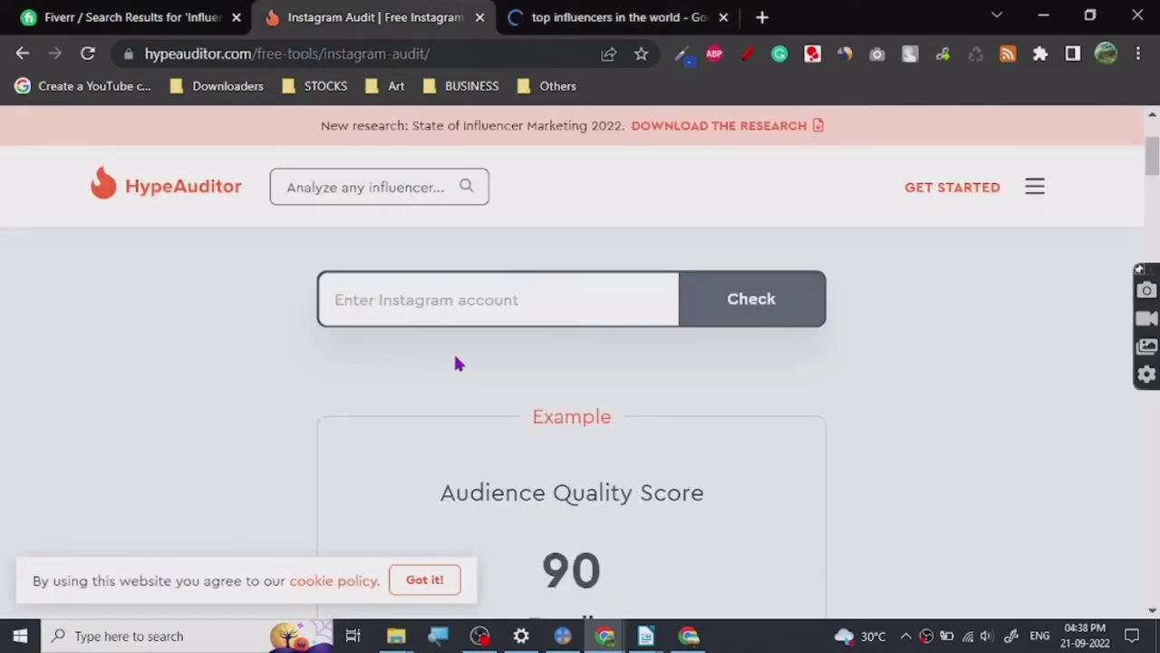
key("ctrl+v")
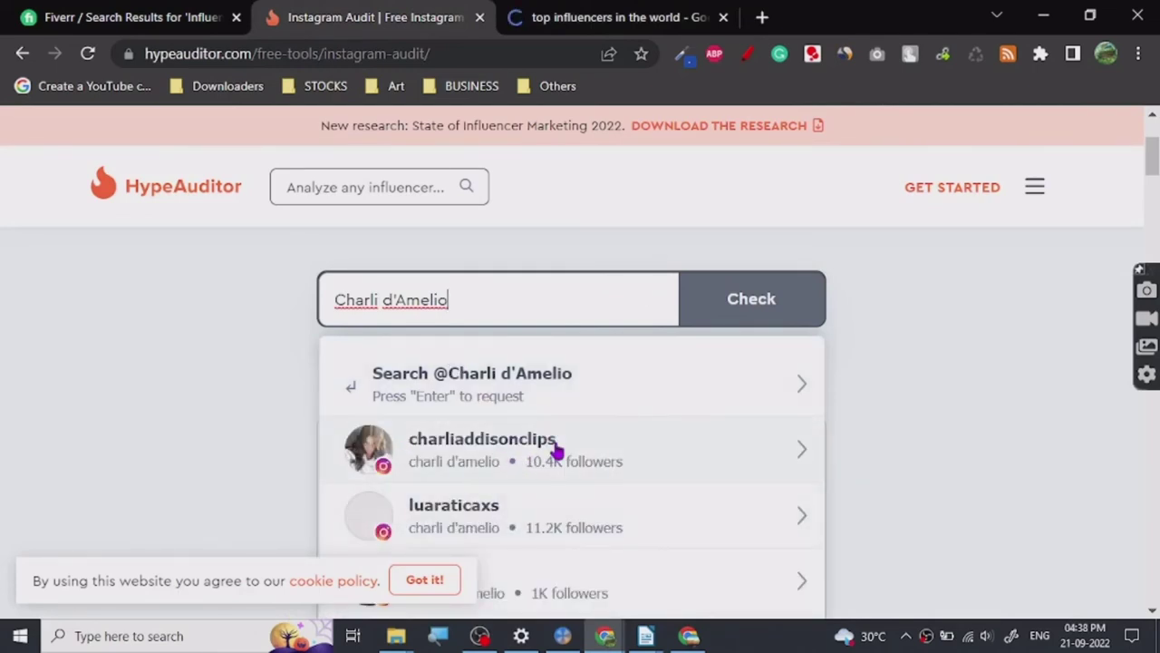
scroll(556, 451, "down", 2)
scroll(544, 456, "down", 1)
scroll(539, 417, "up", 3)
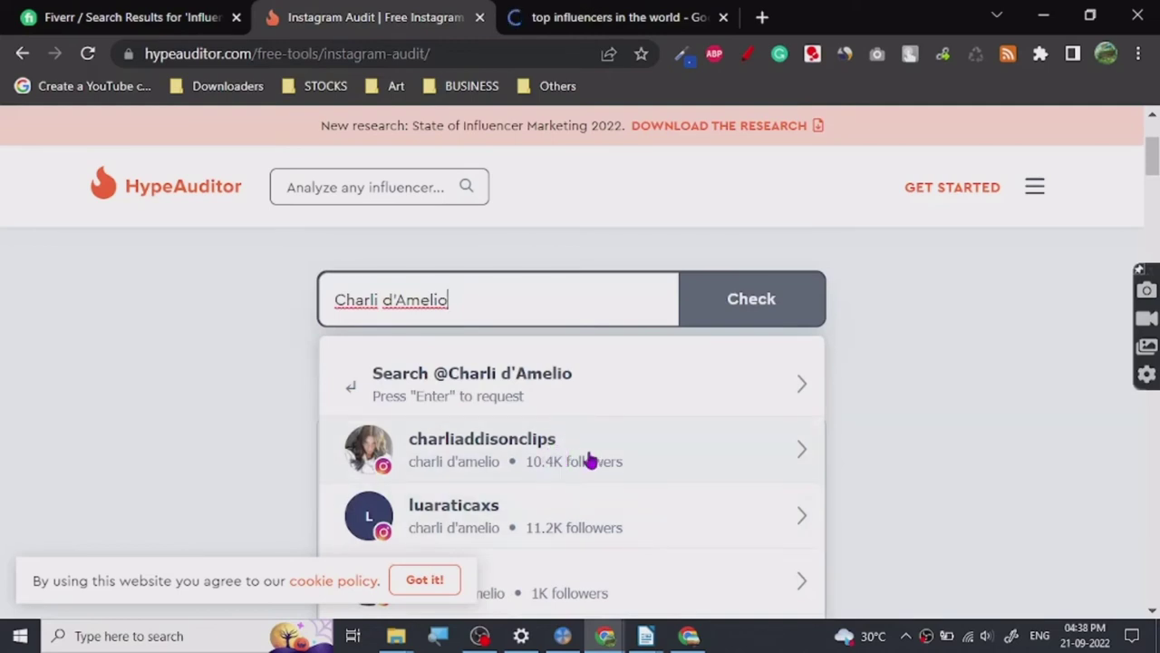
left_click(590, 460)
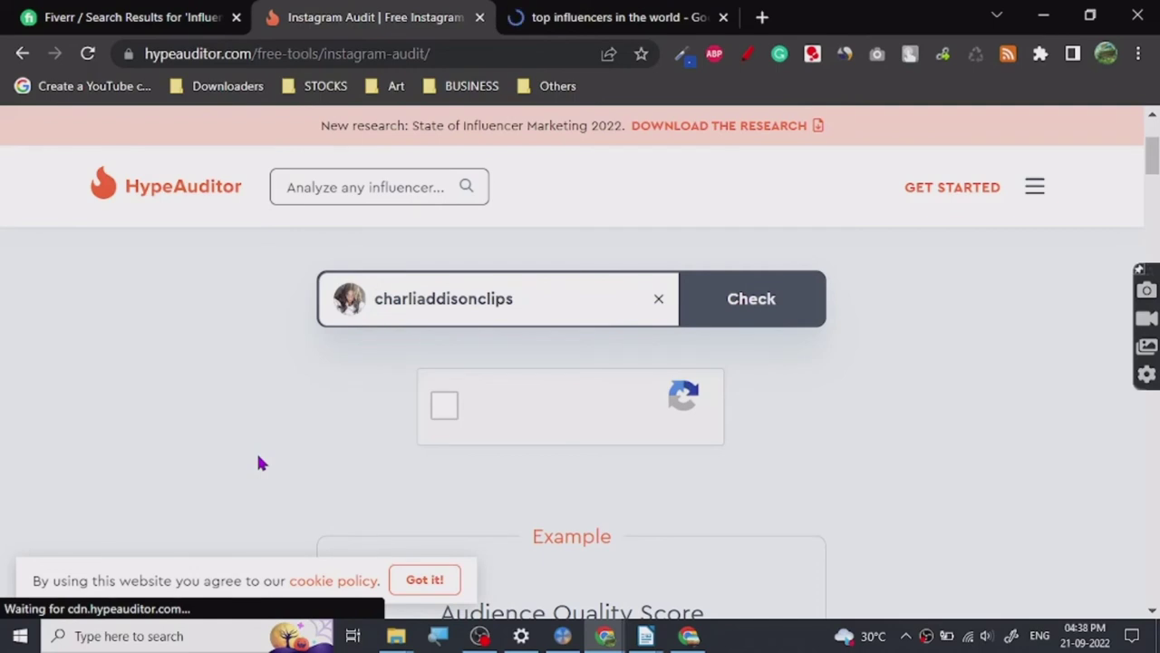
Complete the reCAPTCHA check by selecting all squares that contain the fire hydrant and verifying the selection
left_click(444, 406)
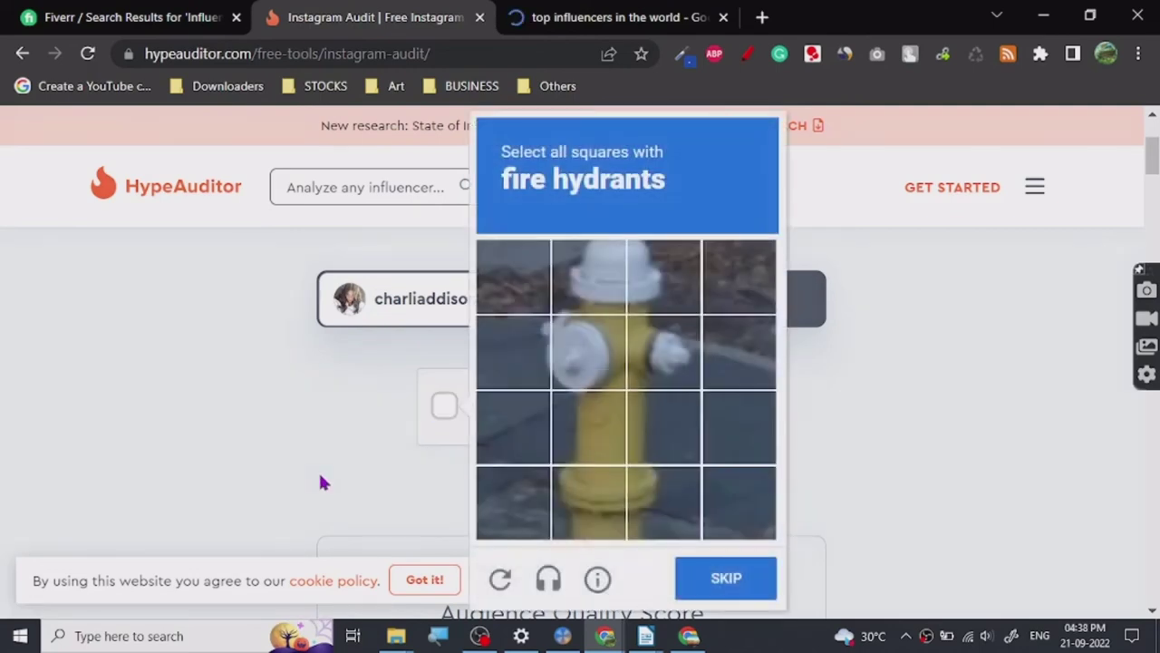
left_click(569, 265)
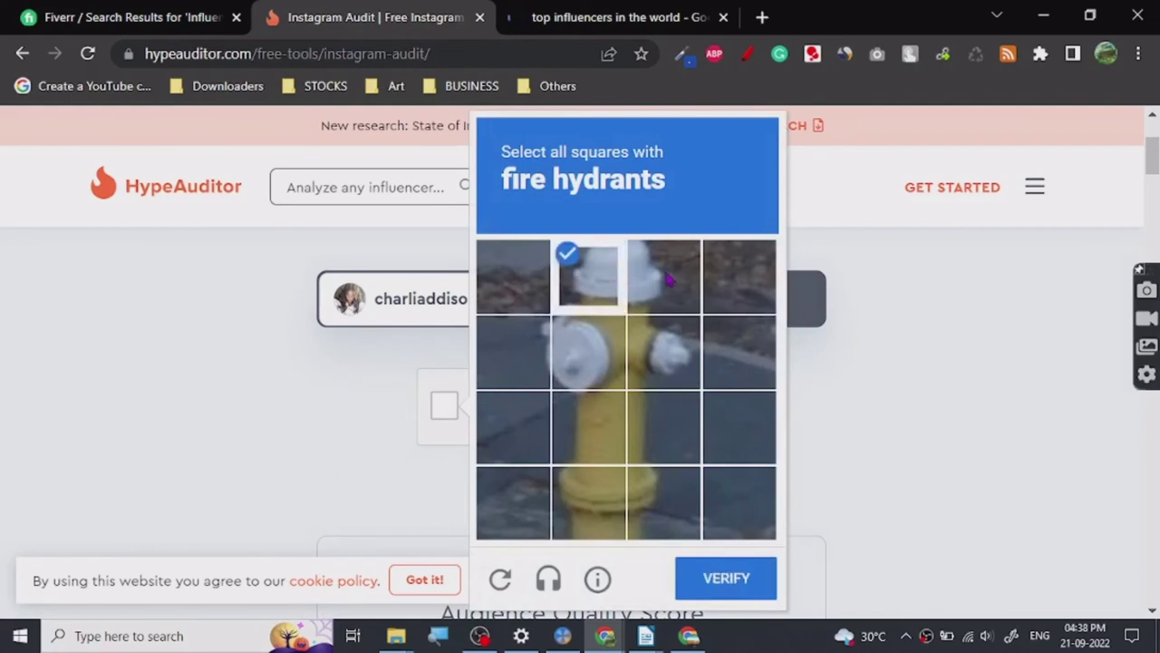
left_click(667, 280)
left_click(664, 354)
left_click(591, 364)
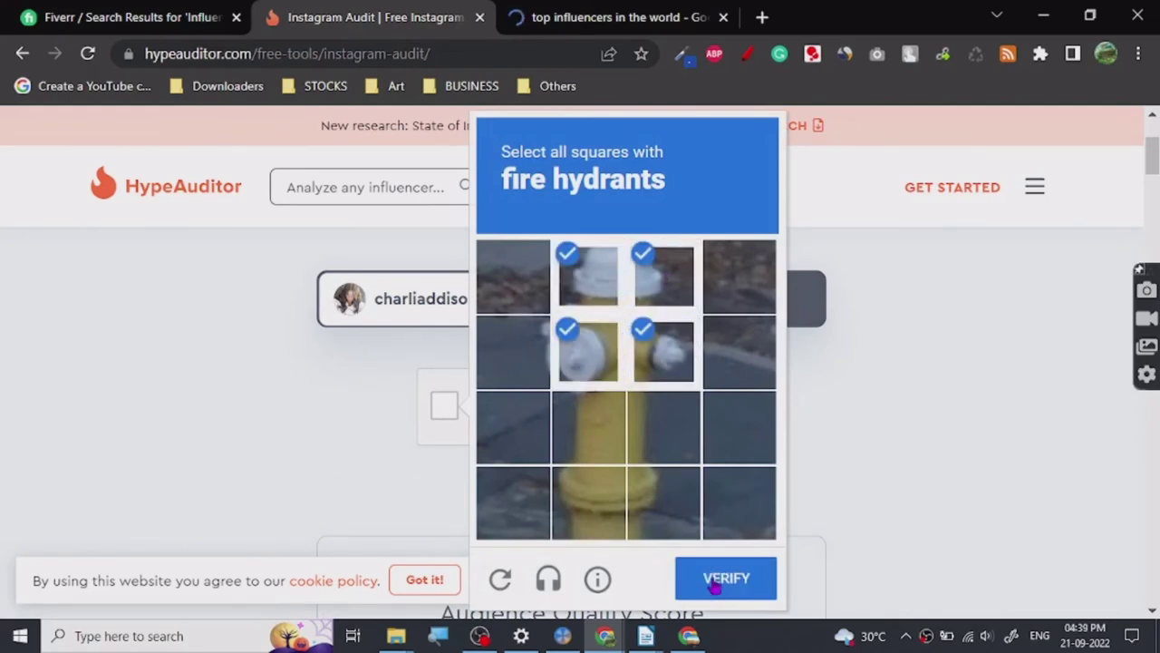
left_click(618, 451)
left_click(639, 451)
left_click(585, 522)
left_click(658, 503)
left_click(716, 578)
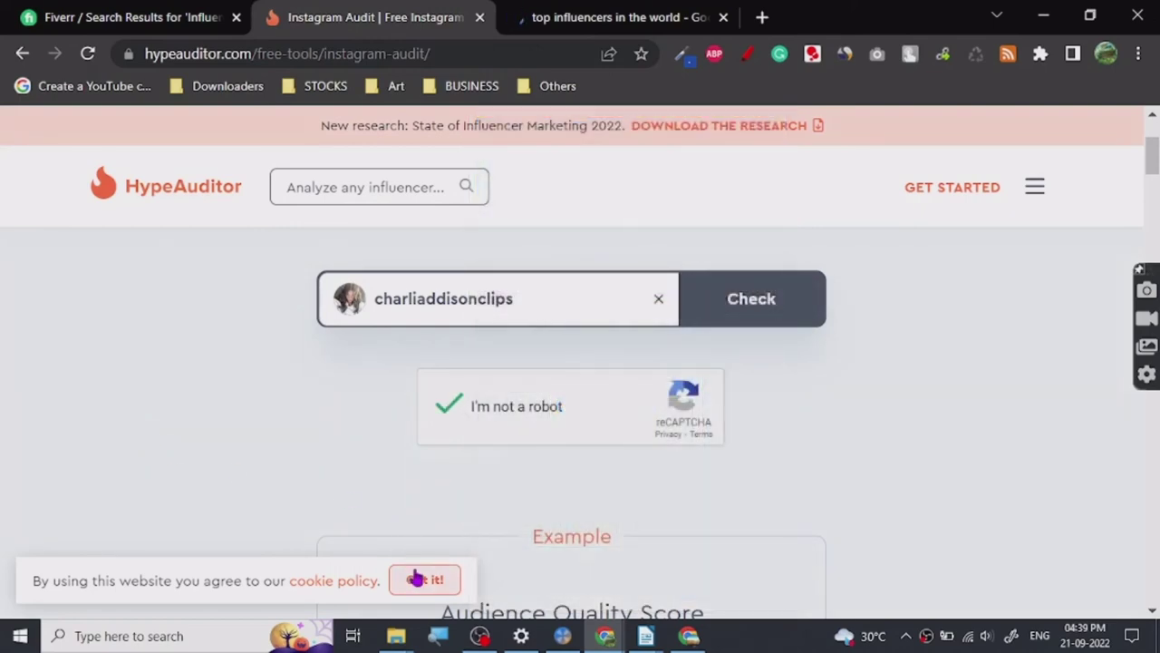
Accept the cookie notice and run the Instagram audit for charliaddisonclips
left_click(417, 578)
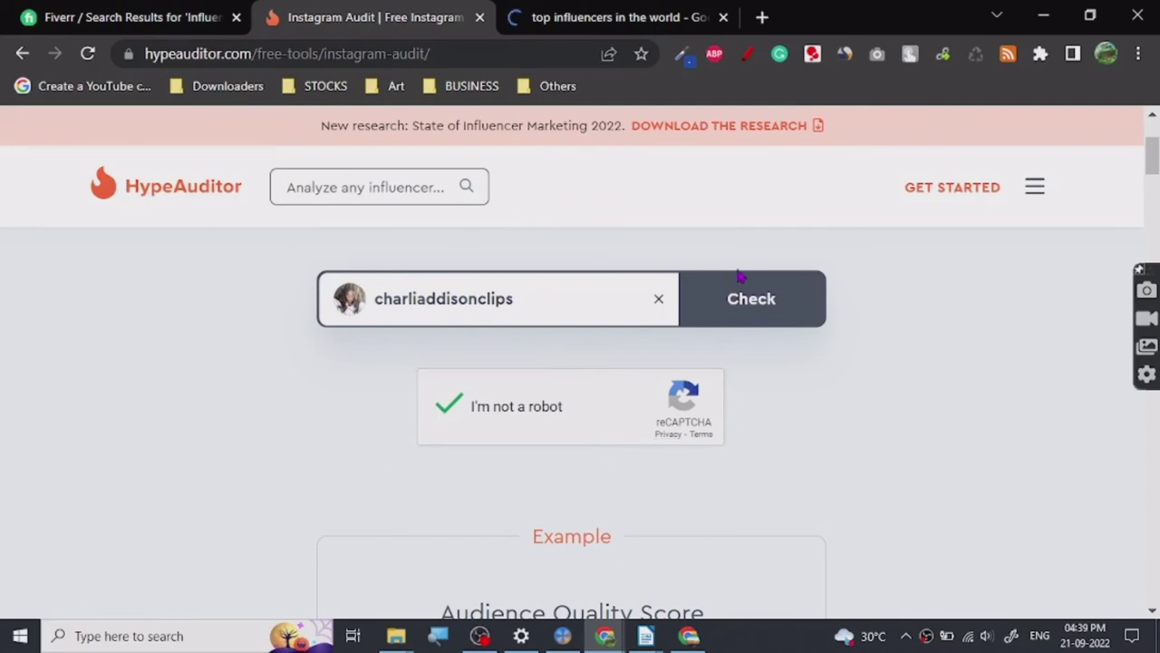
left_click(740, 277)
scroll(792, 368, "up", 10)
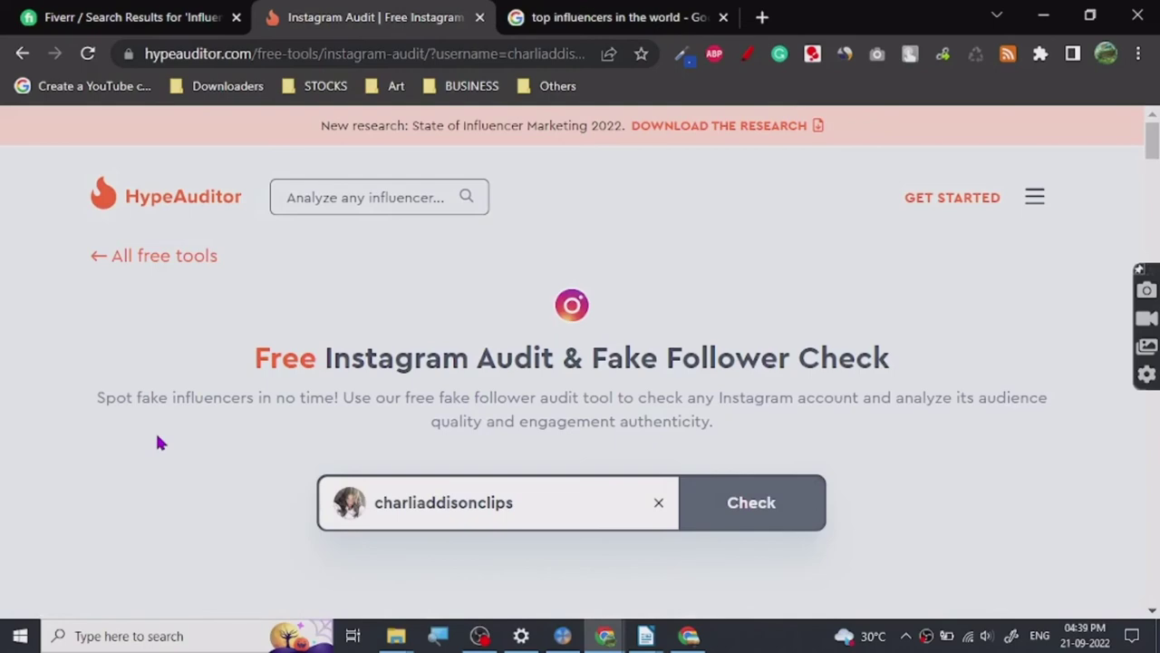
Review the charliaddisonclips audit report, including its Audience Quality Score, followers and engagement rate
scroll(154, 439, "down", 3)
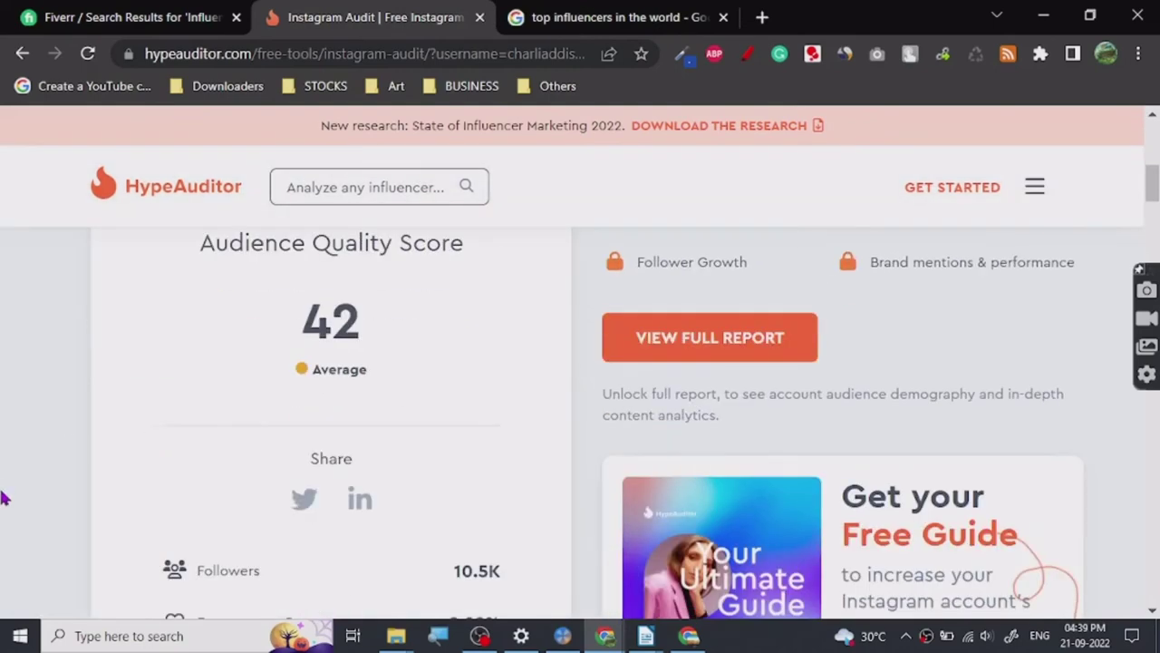
scroll(347, 426, "down", 2)
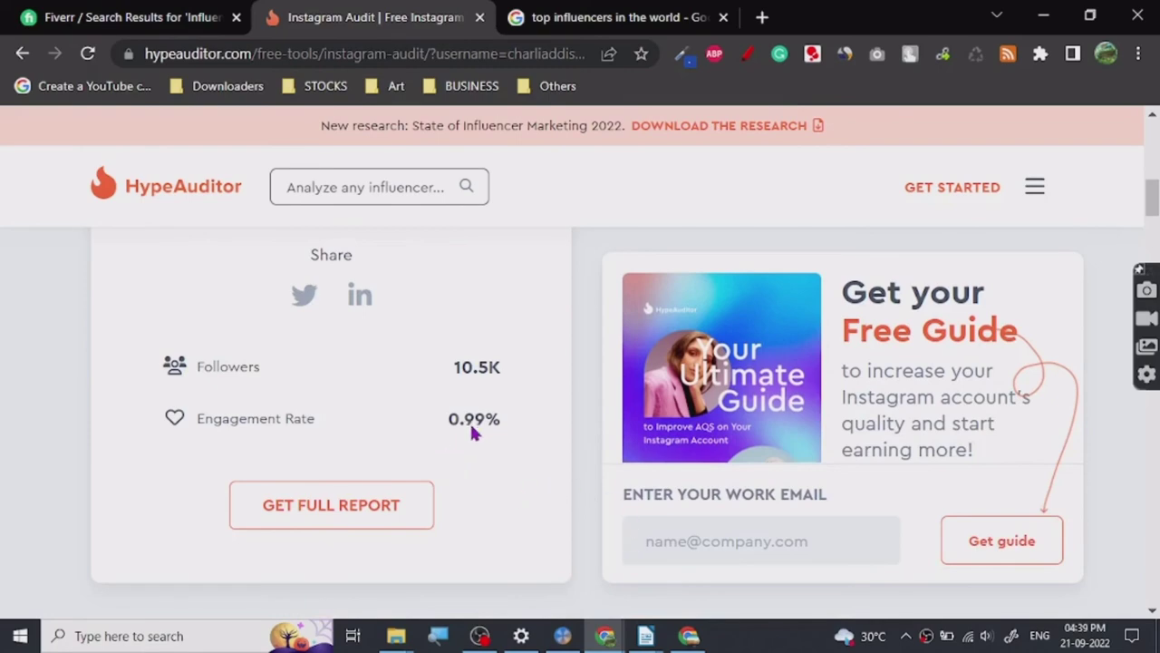
scroll(476, 462, "up", 5)
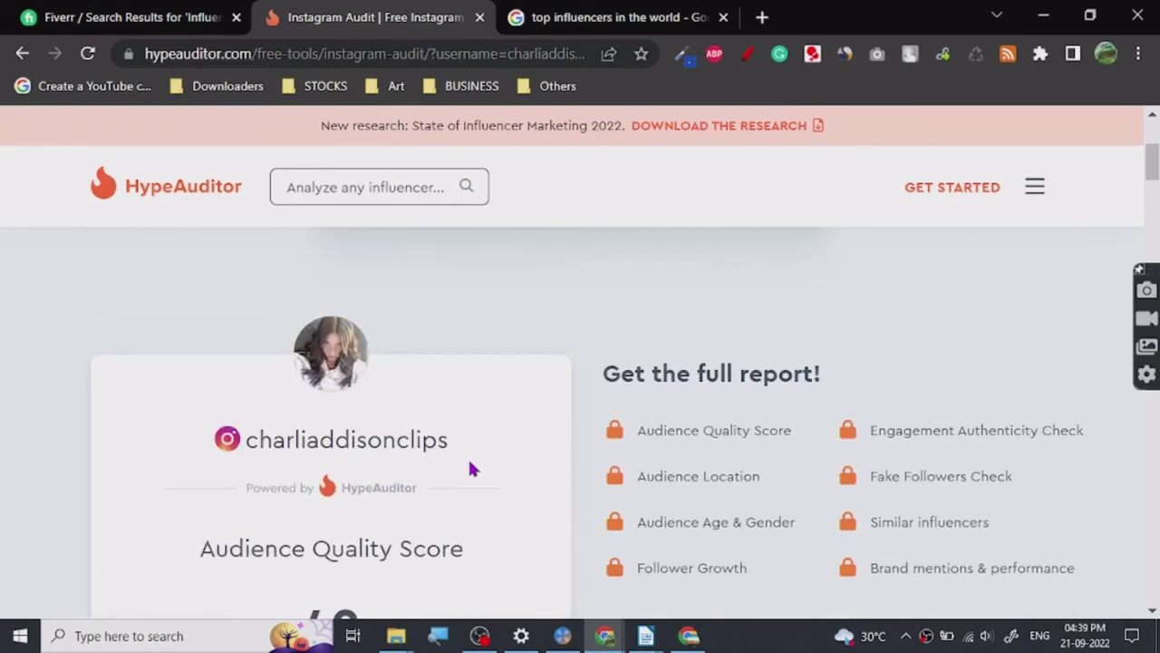
scroll(468, 469, "down", 3)
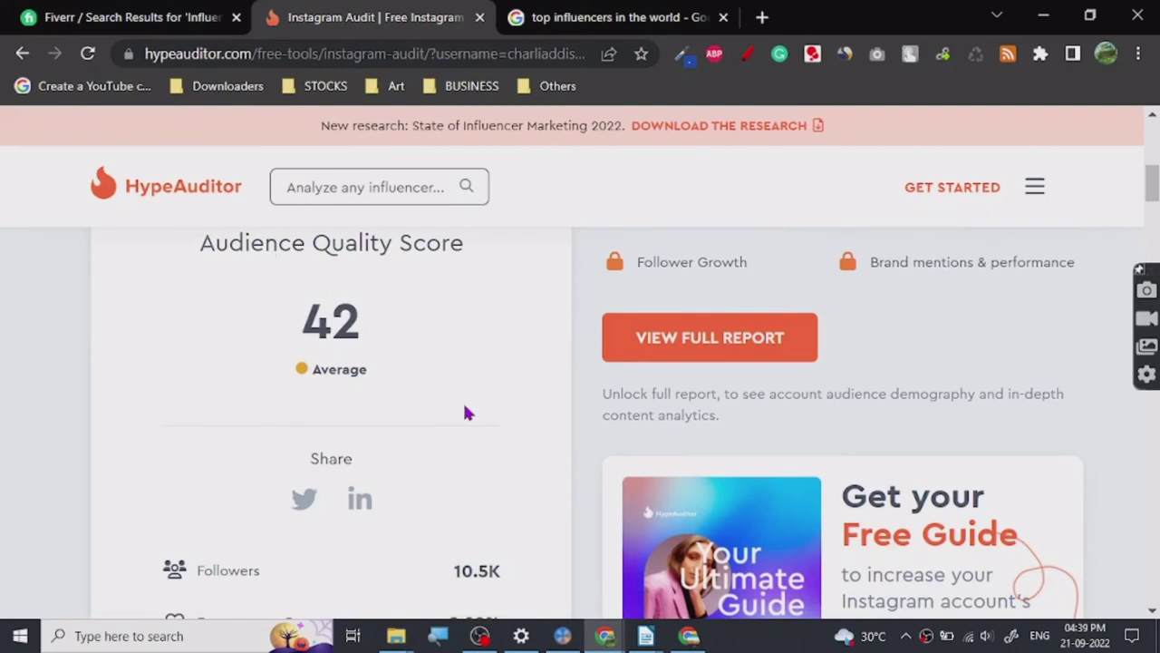
scroll(466, 412, "down", 2)
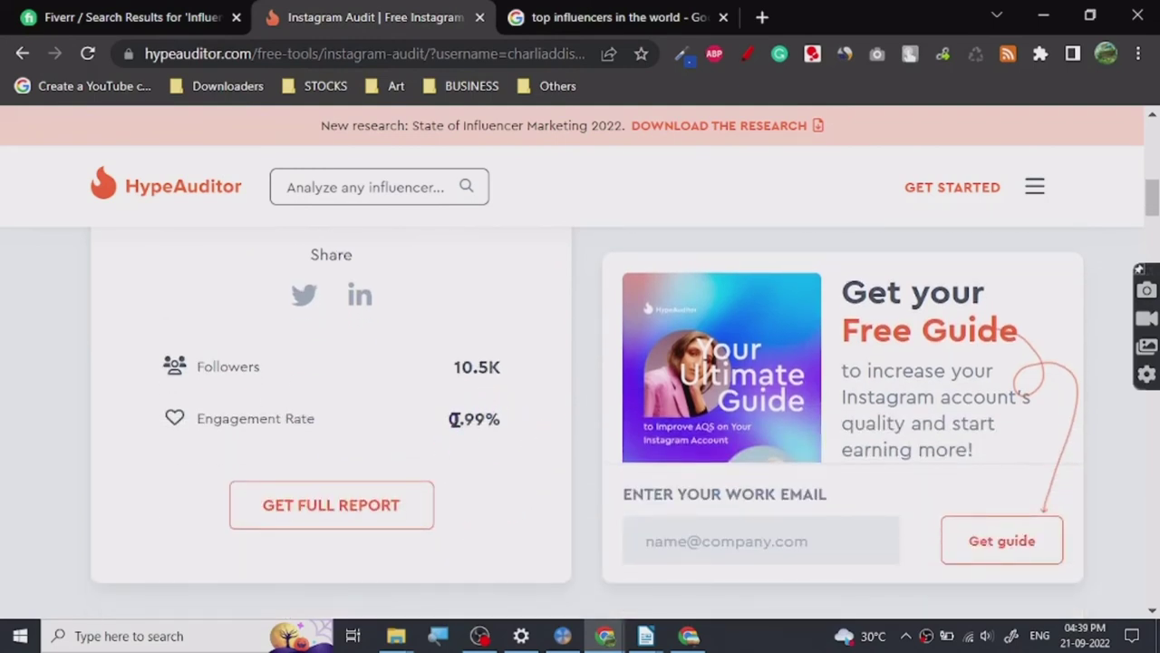
scroll(489, 430, "up", 2)
scroll(435, 510, "up", 3)
scroll(435, 511, "down", 3)
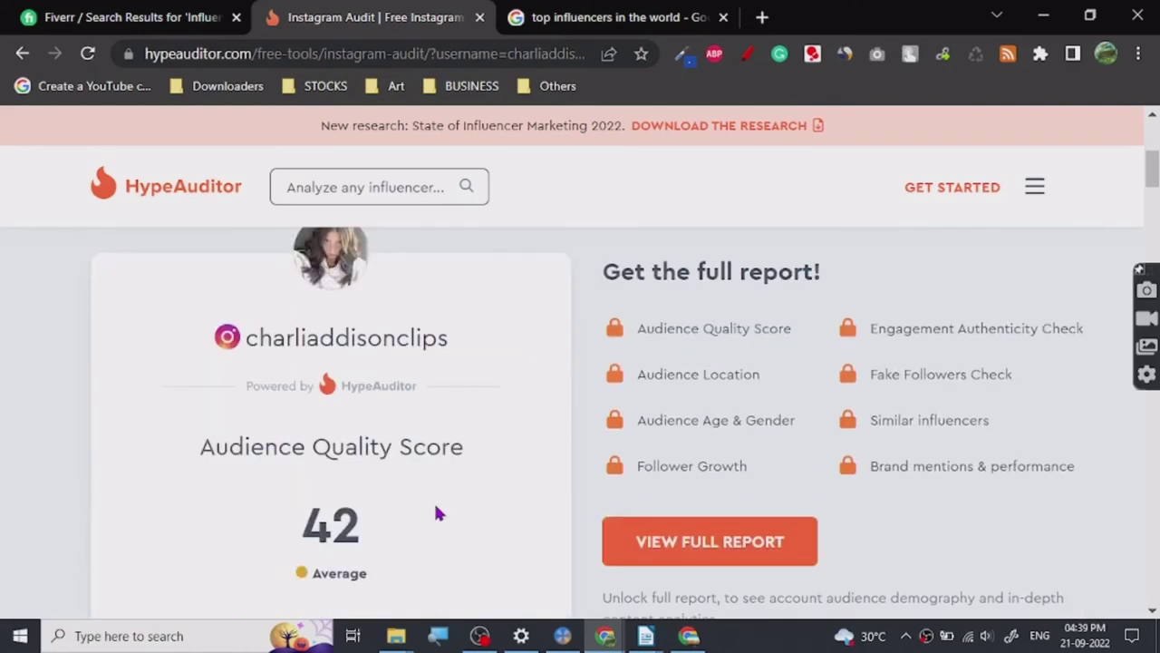
scroll(468, 457, "up", 5)
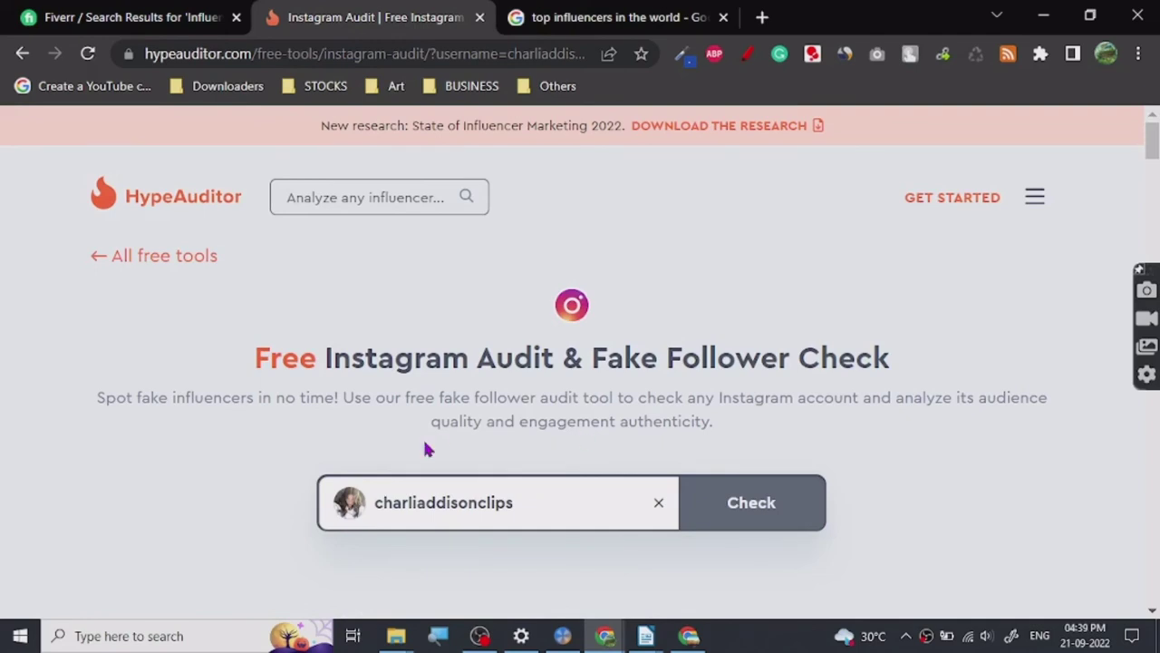
scroll(181, 508, "down", 3)
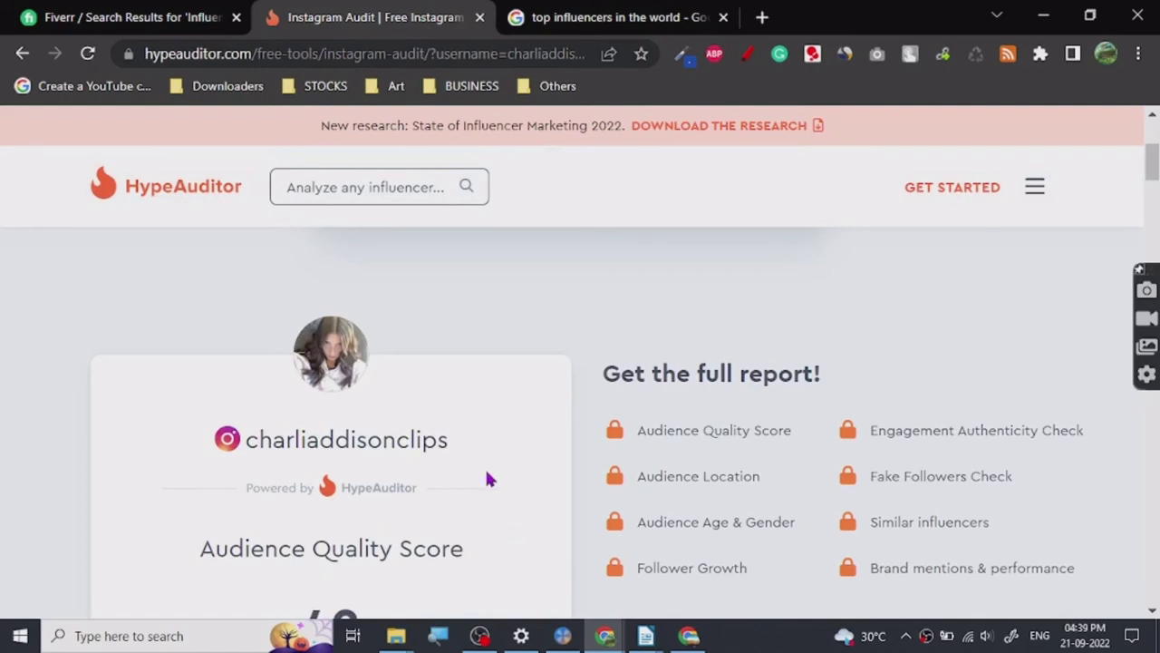
Return to the Fiverr results for "Influencers" and look over the listed gigs and their starting prices
left_click(136, 17)
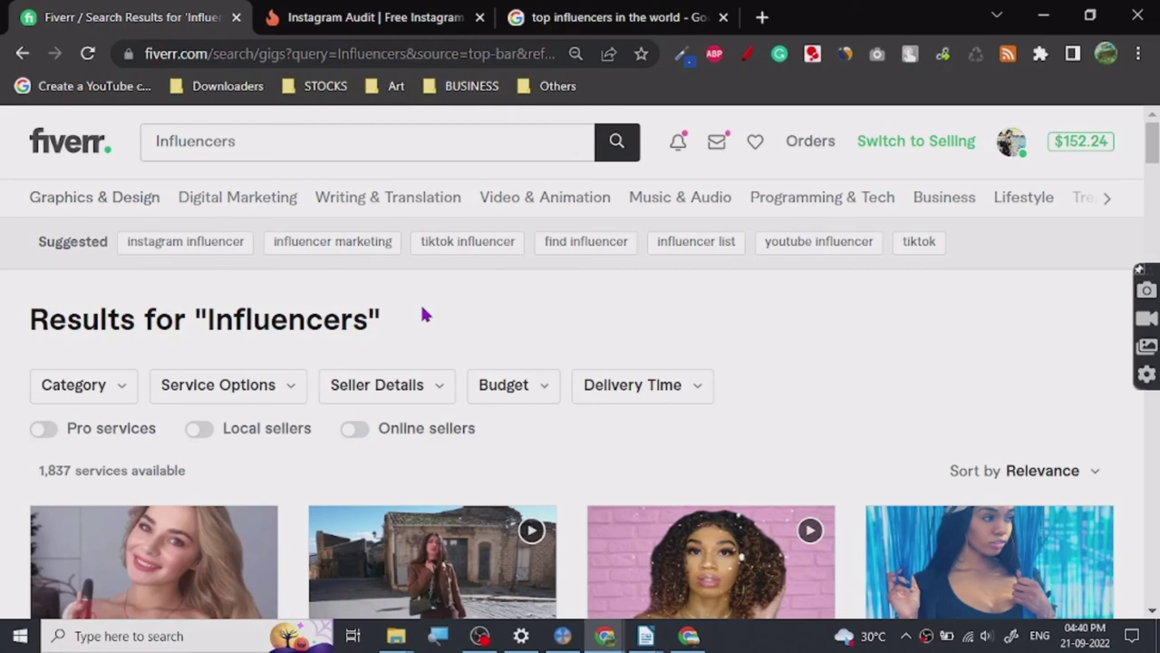
scroll(412, 308, "down", 3)
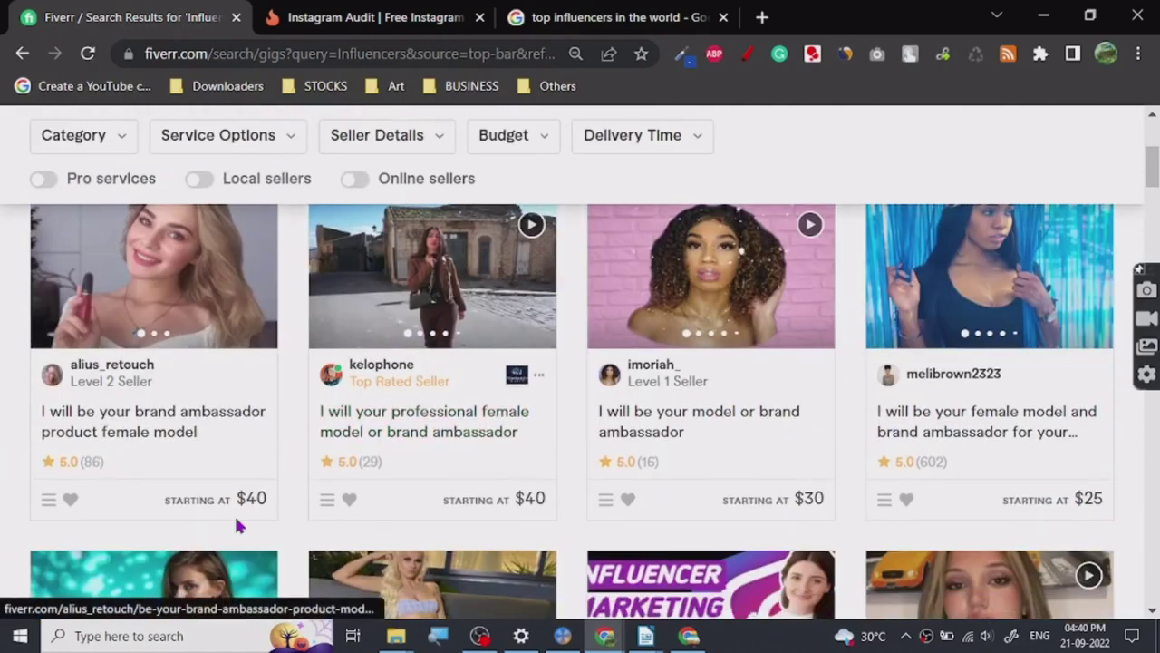
scroll(971, 445, "down", 2)
scroll(666, 472, "up", 5)
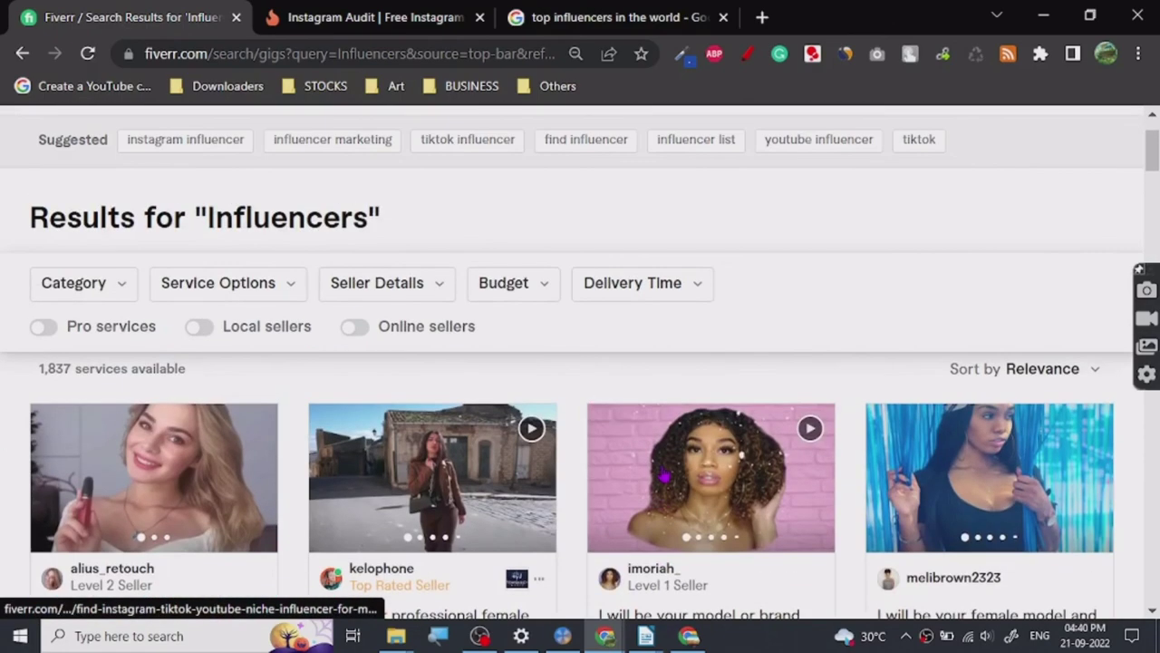
scroll(856, 268, "up", 1)
Go back to the HypeAuditor report and re-examine the Audience Quality Score and account check field
left_click(372, 17)
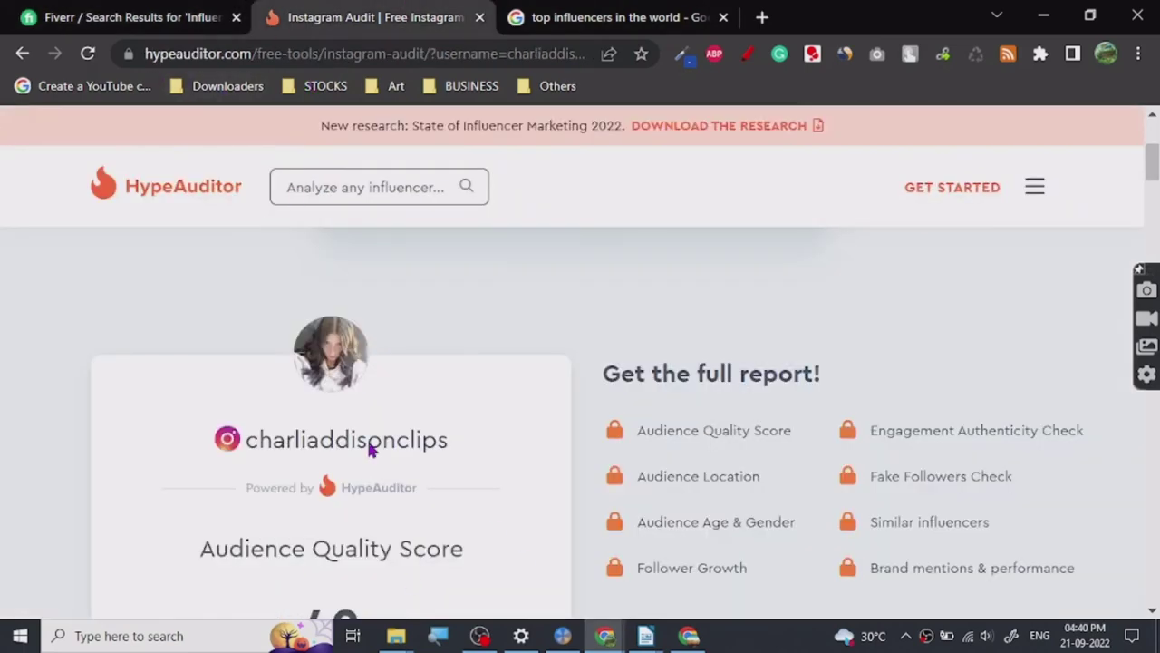
scroll(28, 383, "down", 3)
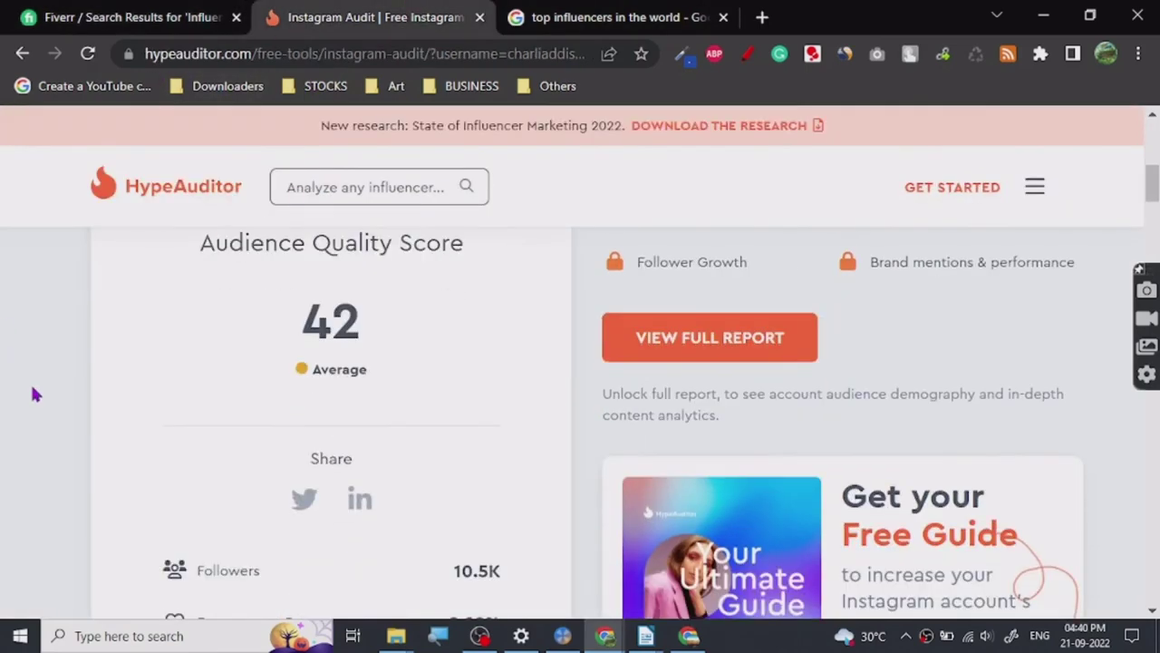
scroll(32, 385, "up", 4)
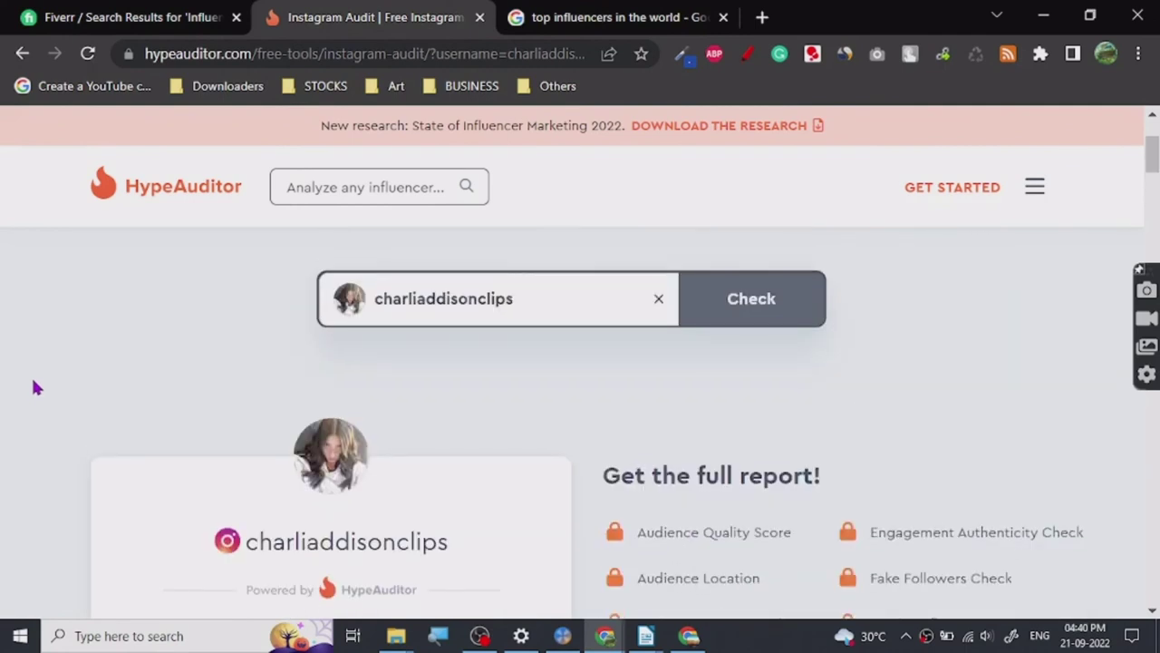